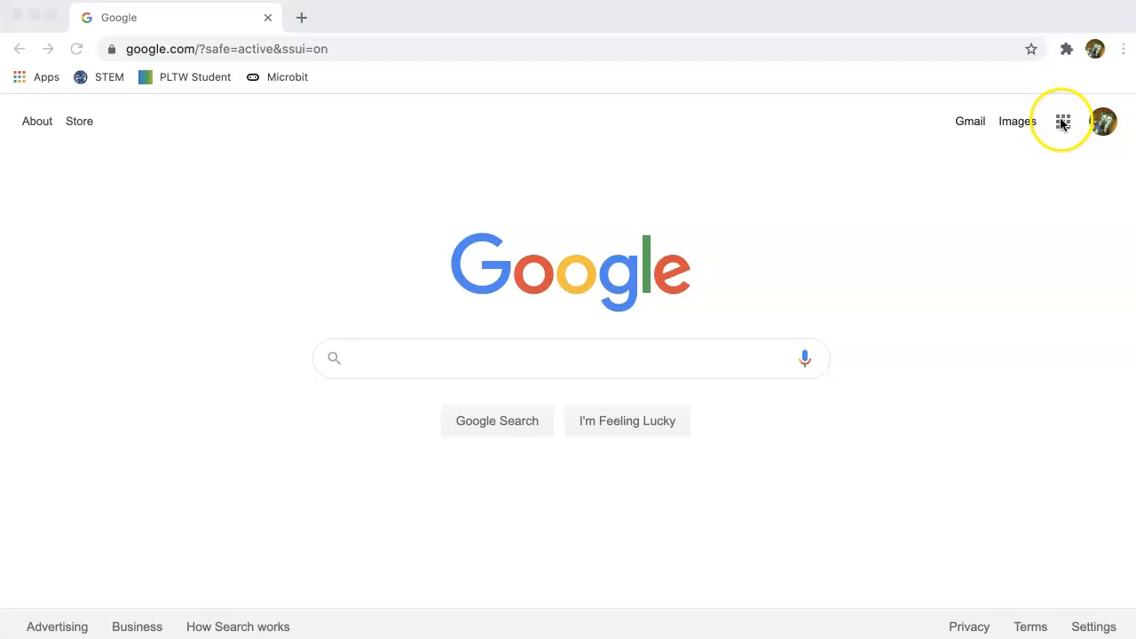
- Open Google Sheets from the Google apps grid on the Google homepage
{"action": "left_click", "coordinate": [1063, 124]}
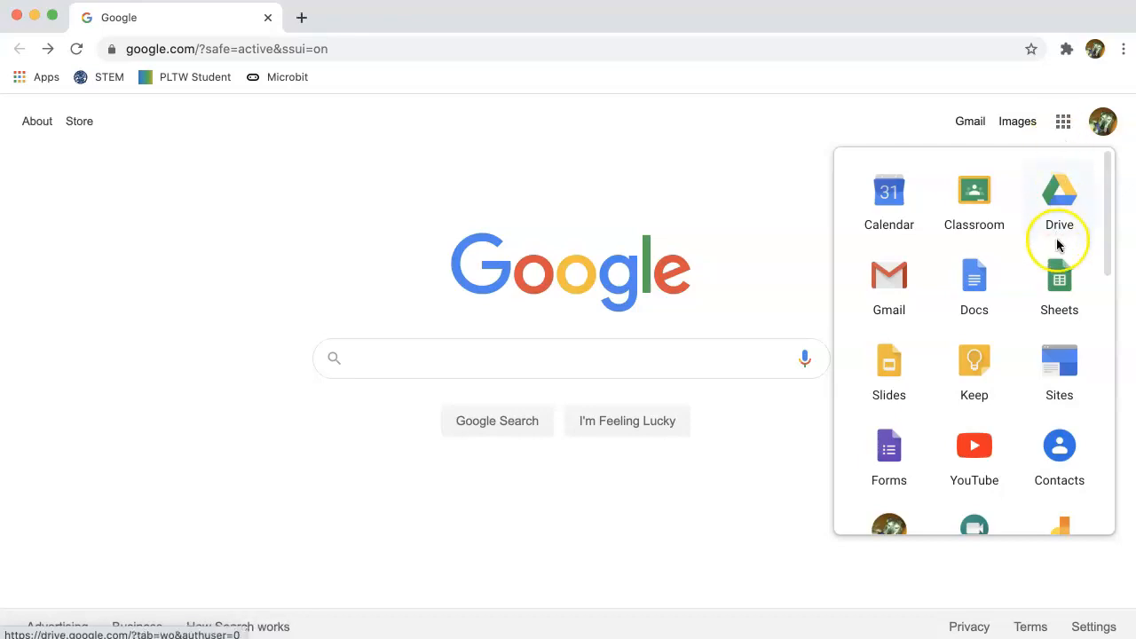
{"action": "left_click", "coordinate": [1061, 282]}
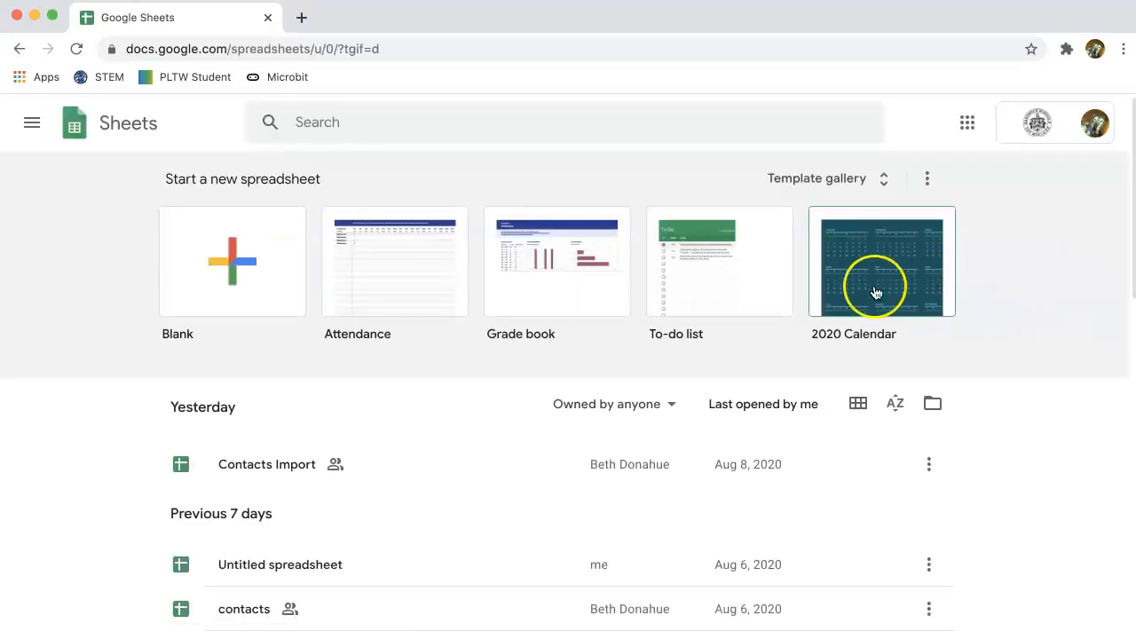
- Create a blank spreadsheet and show Magic Digital Badges in the Add-ons menu
{"action": "left_click", "coordinate": [257, 262]}
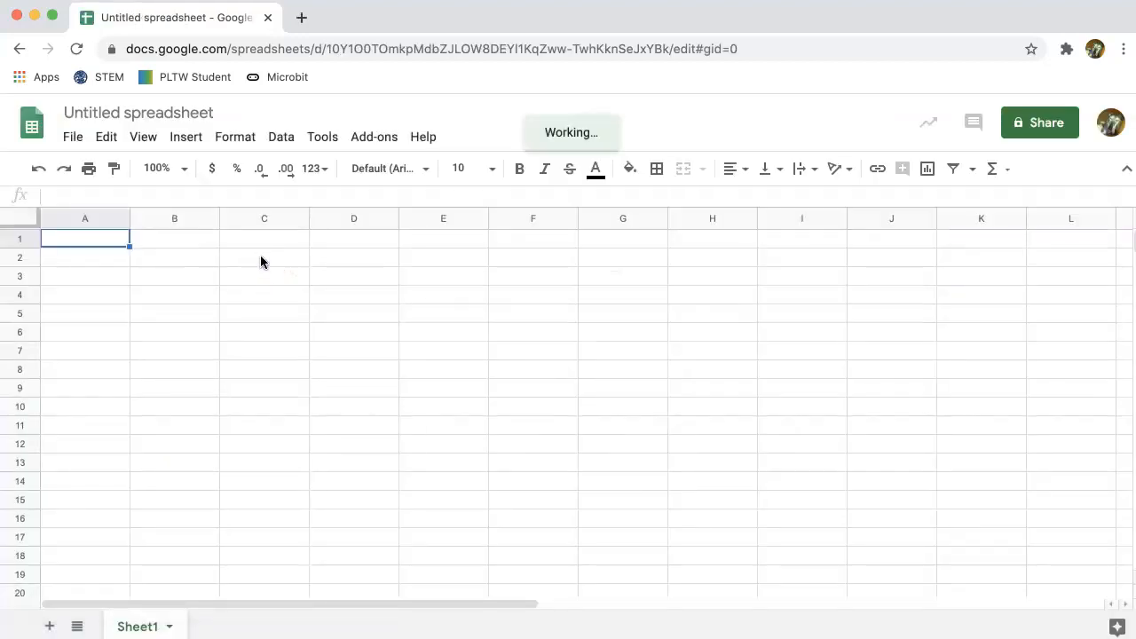
{"action": "left_click", "coordinate": [380, 142]}
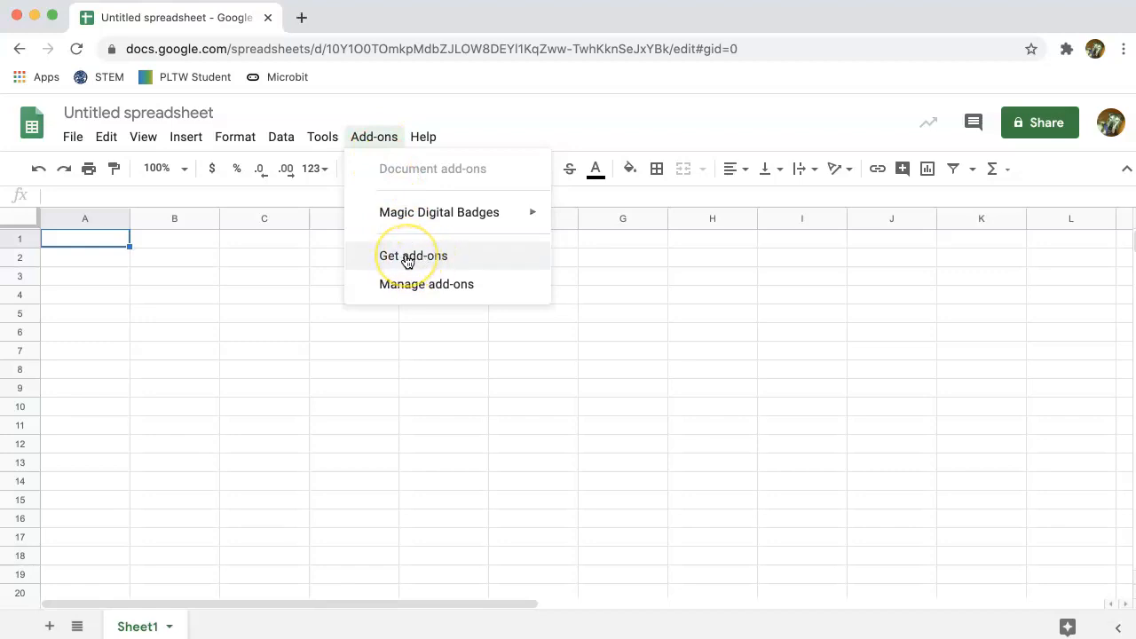
{"action": "mouse_move", "coordinate": [414, 223]}
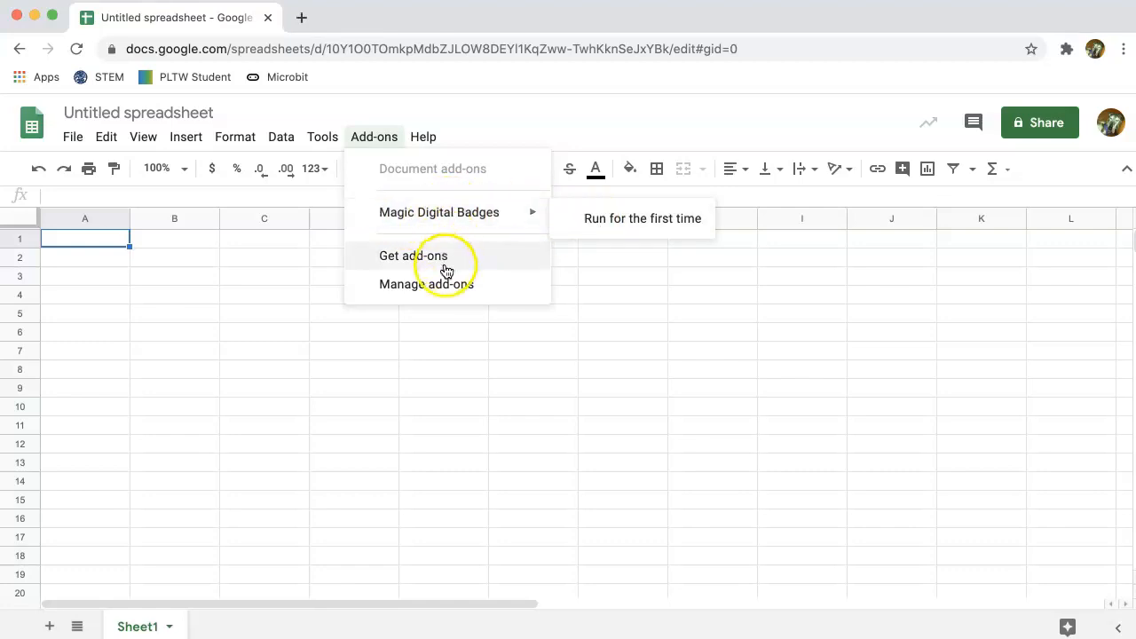
{"action": "left_click", "coordinate": [427, 286]}
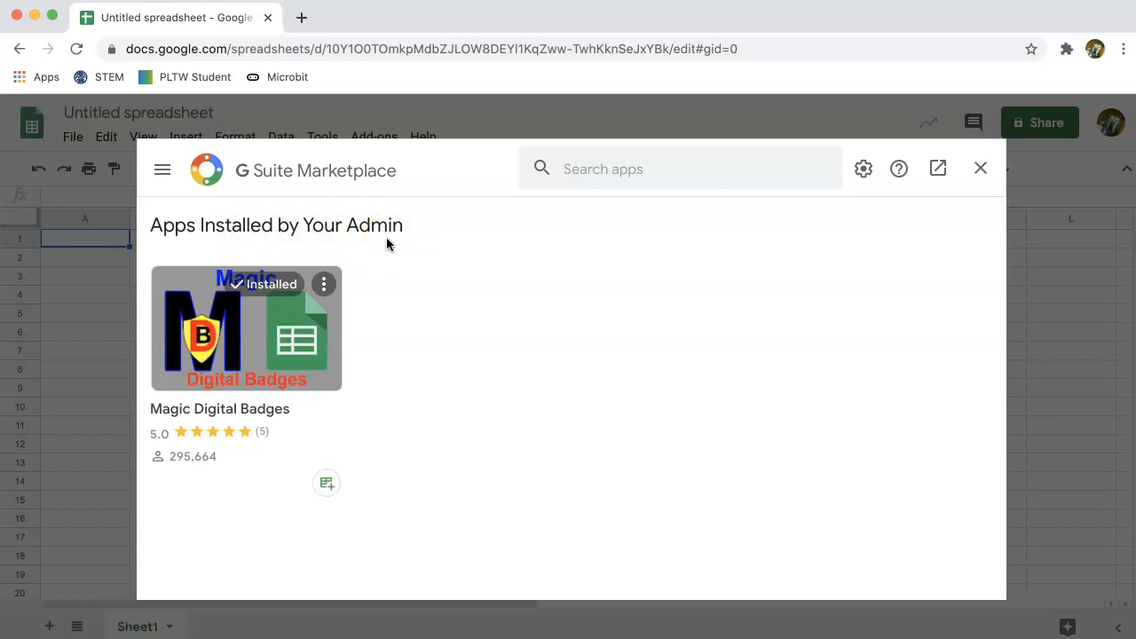
{"action": "left_click", "coordinate": [982, 170]}
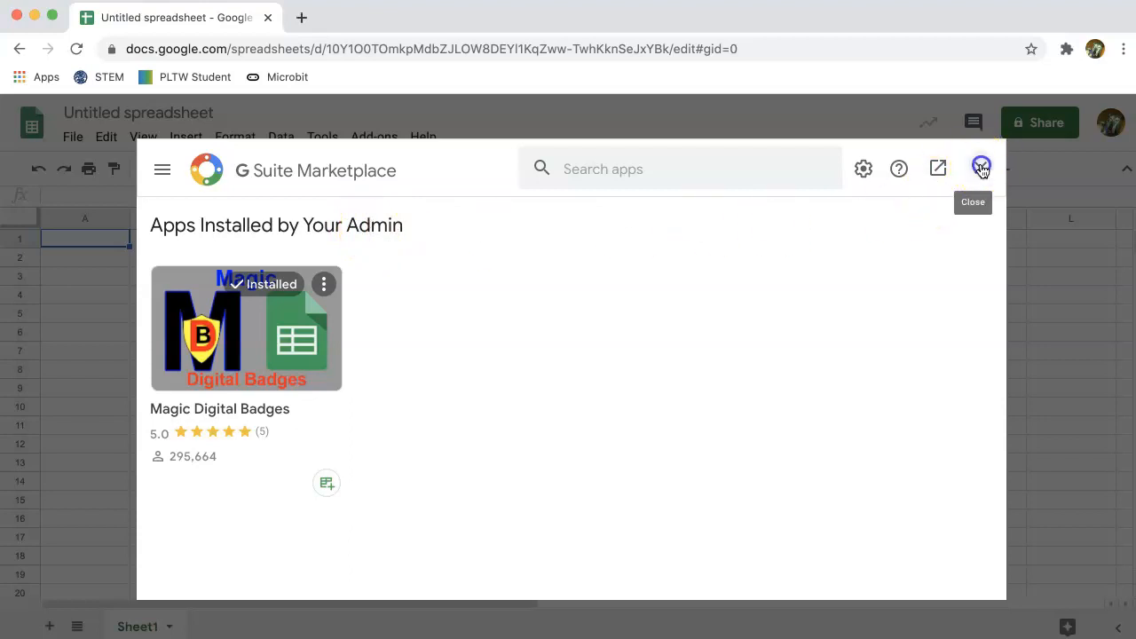
{"action": "left_click", "coordinate": [359, 140]}
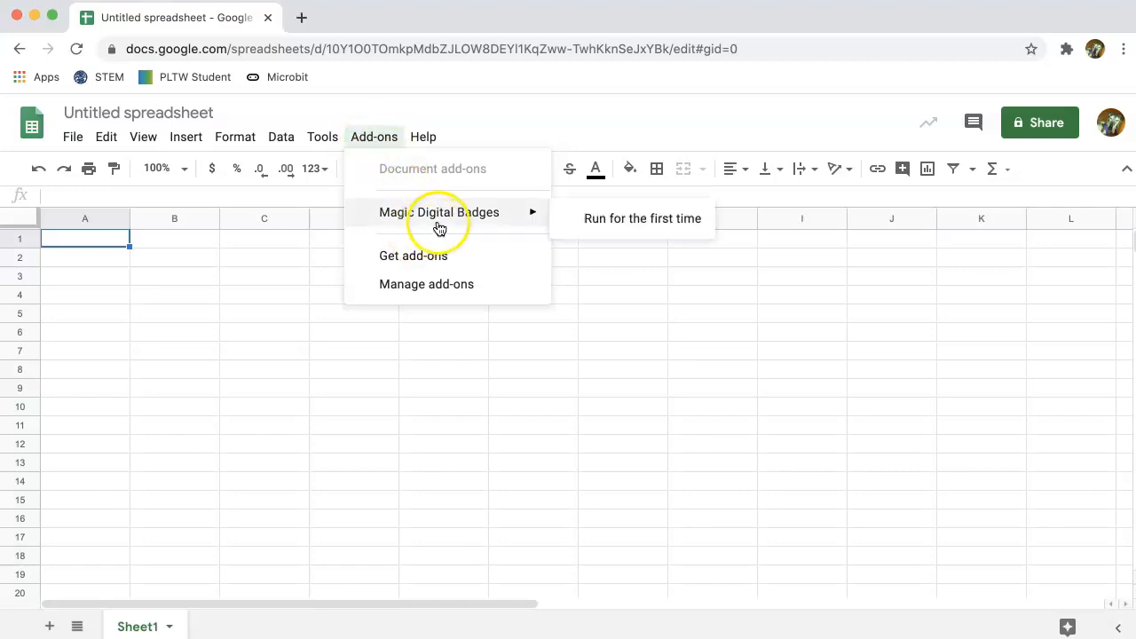
- Run Magic Digital Badges for the first time to add its sheets
{"action": "left_click", "coordinate": [606, 220]}
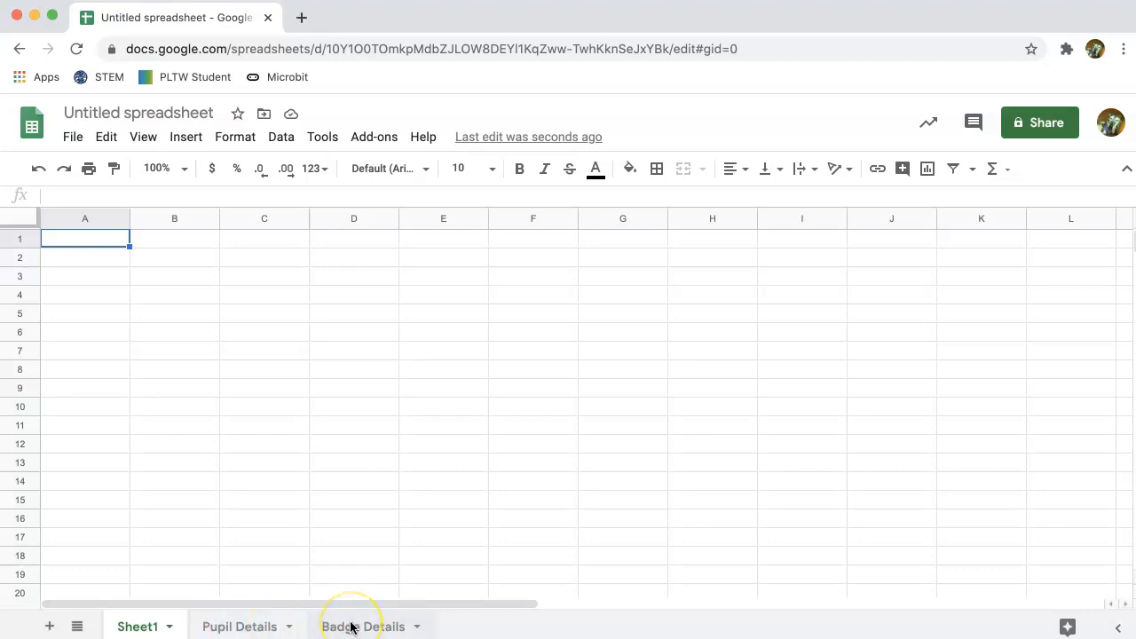
- Browse the Pupil Details, Badge Details and Sheet1 tabs, ending on Badge Details
{"action": "left_click", "coordinate": [226, 629]}
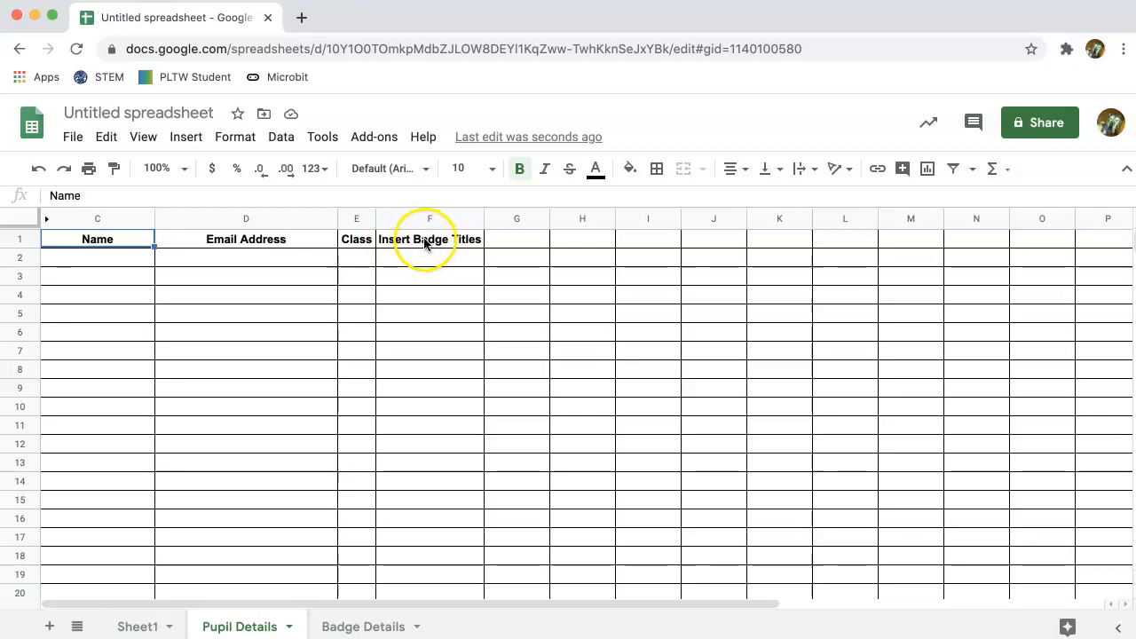
{"action": "left_click", "coordinate": [356, 626]}
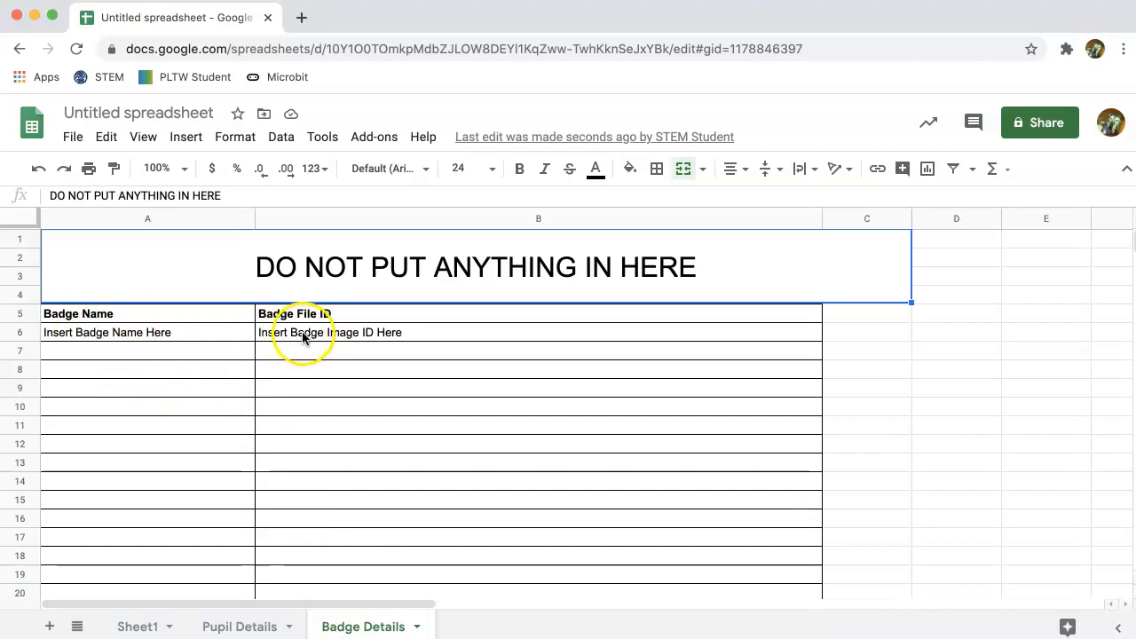
{"action": "left_click", "coordinate": [139, 627]}
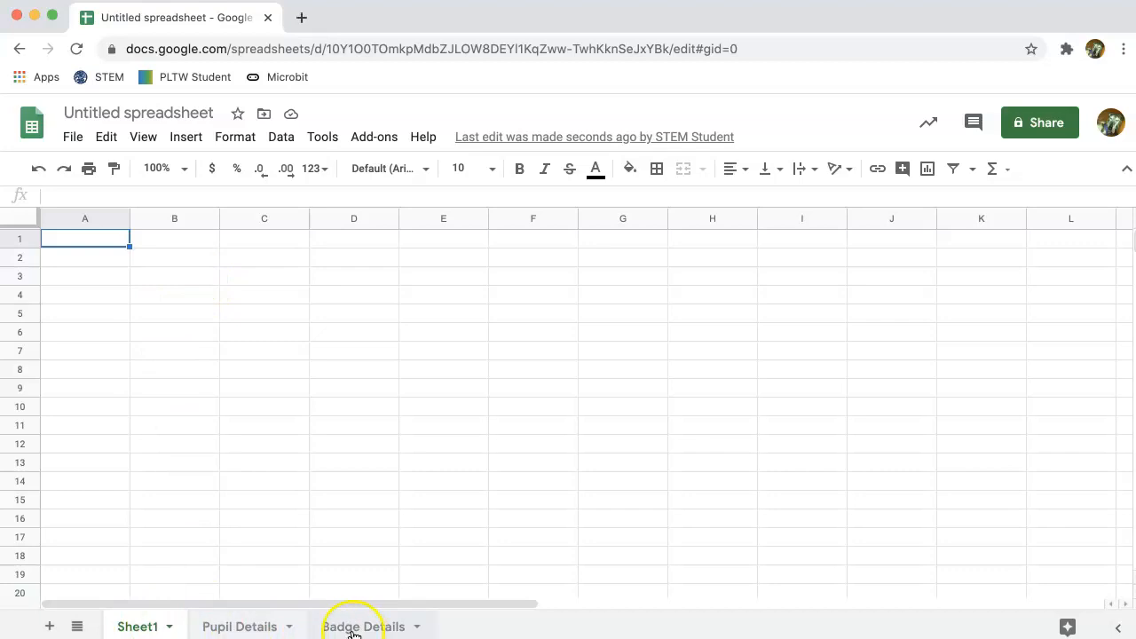
{"action": "left_click", "coordinate": [265, 628]}
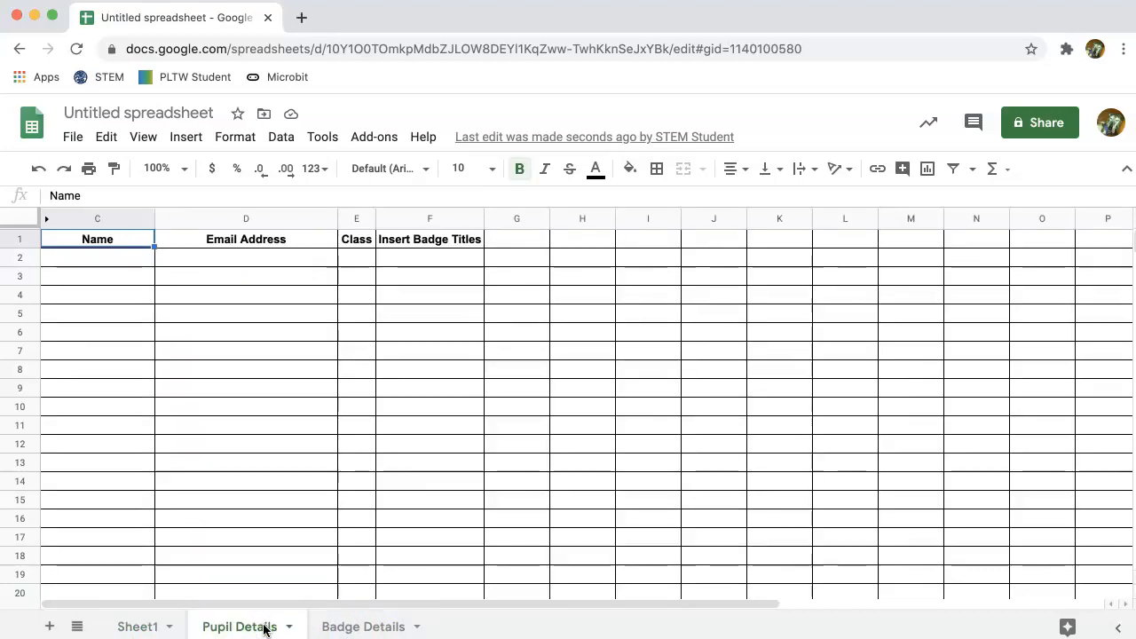
{"action": "left_click", "coordinate": [337, 626]}
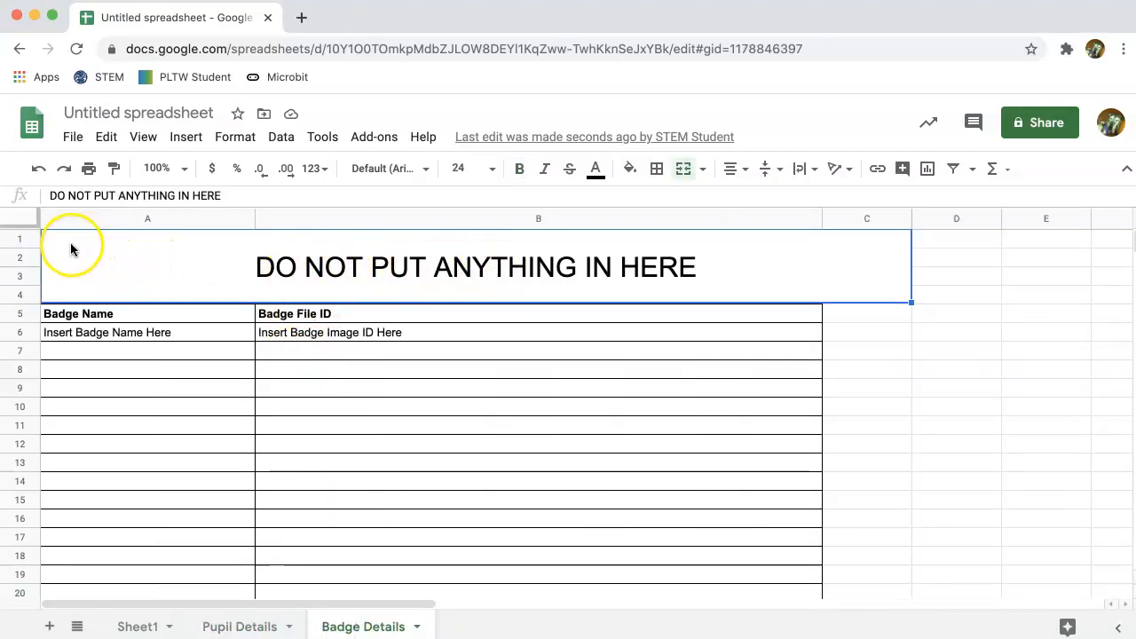
- Select the 'DO NOT PUT ANYTHING IN HERE' banner cell and use its right-click menu
{"action": "left_click", "coordinate": [81, 275]}
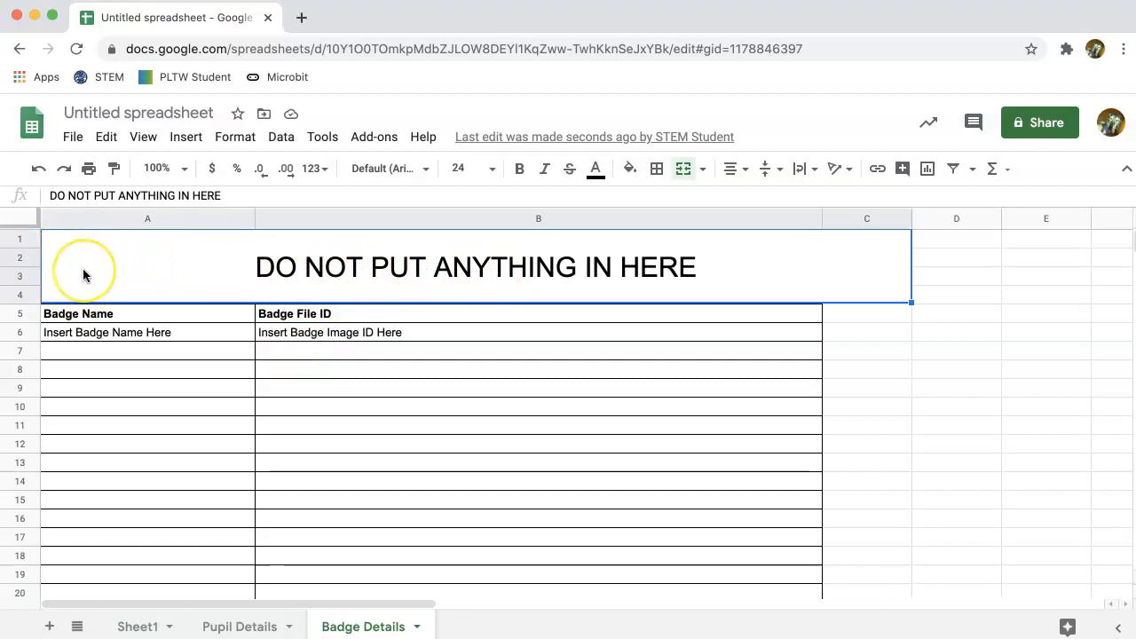
{"action": "left_click", "coordinate": [63, 252]}
{"action": "right_click", "coordinate": [72, 253]}
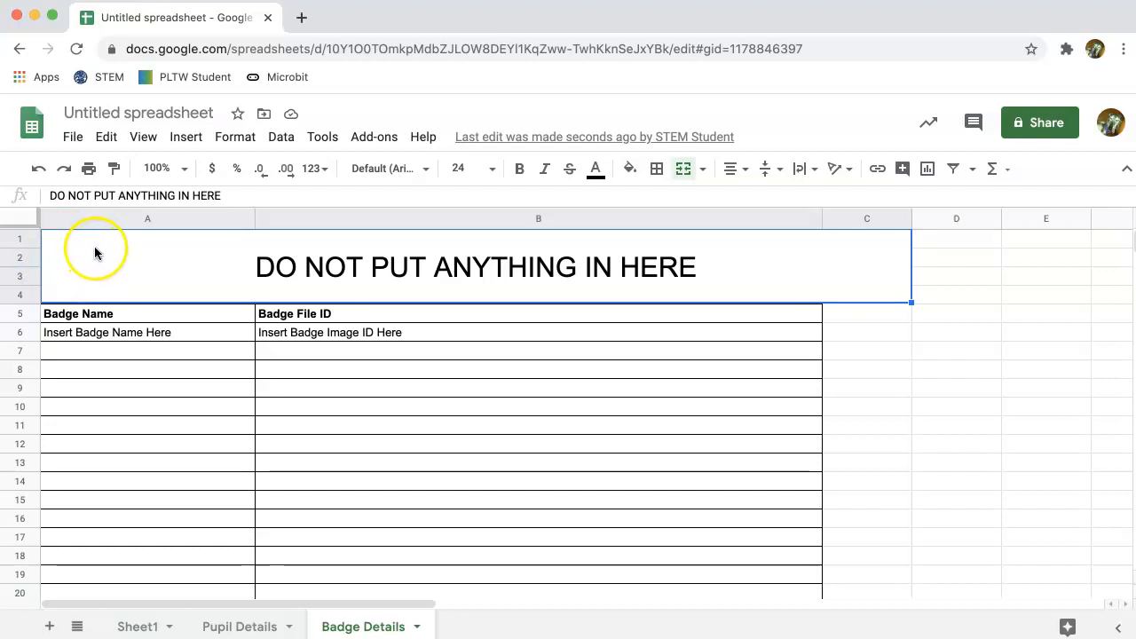
{"action": "left_click", "coordinate": [146, 251]}
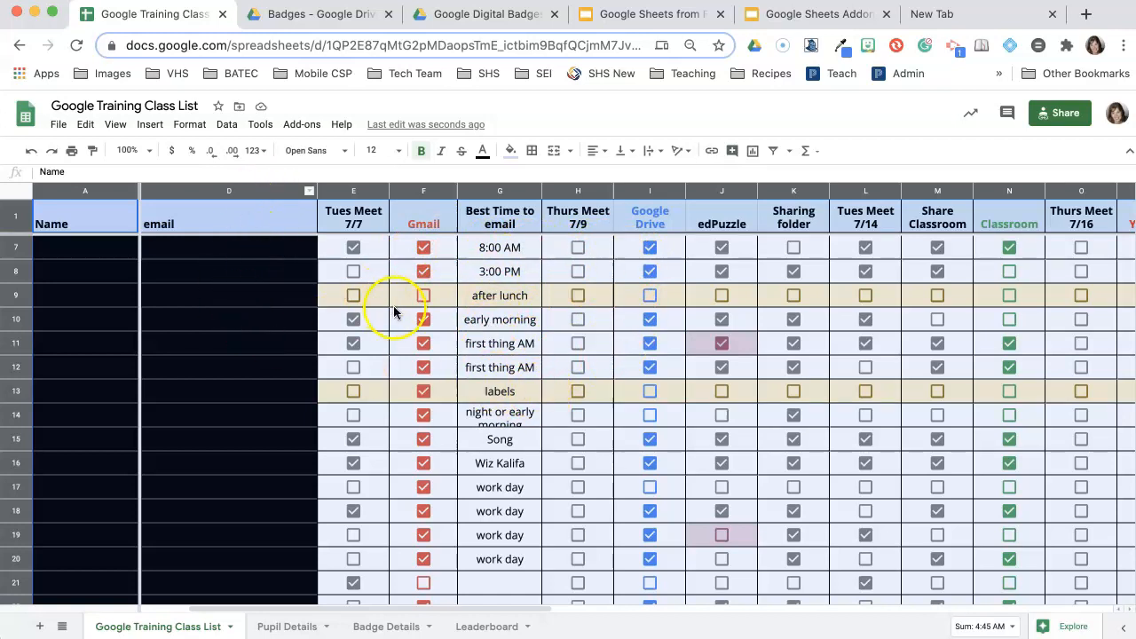
- Scroll across the class list columns, then switch to the Pupil Details sheet
{"action": "scroll", "coordinate": [463, 339], "scroll_direction": "right", "scroll_amount": 3}
{"action": "scroll", "coordinate": [463, 337], "scroll_direction": "left", "scroll_amount": 4}
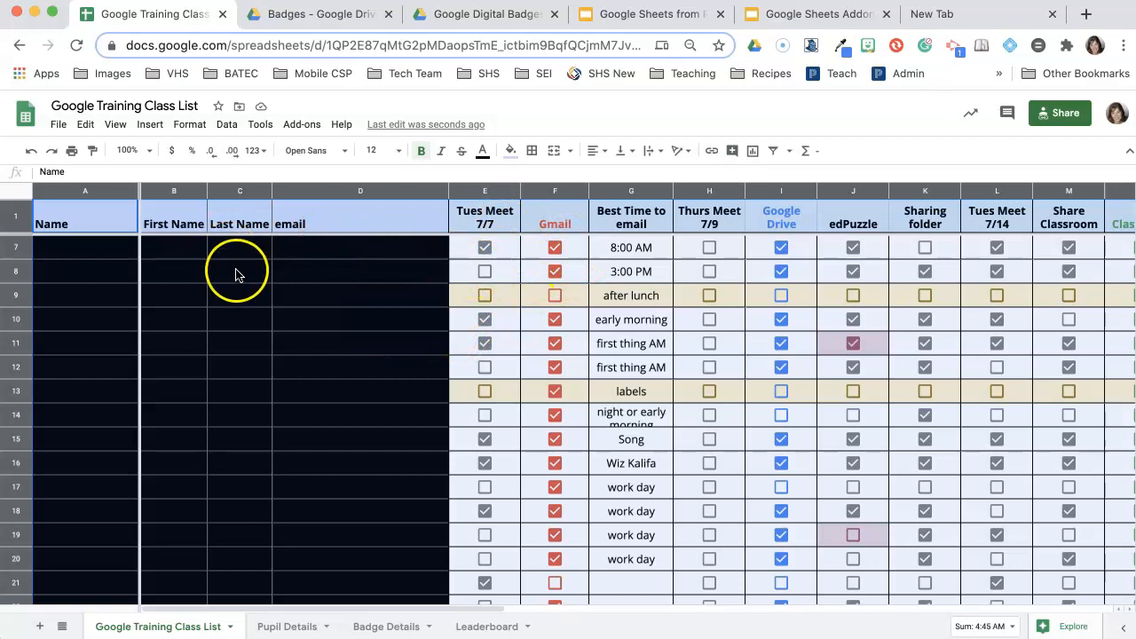
{"action": "left_click", "coordinate": [286, 626]}
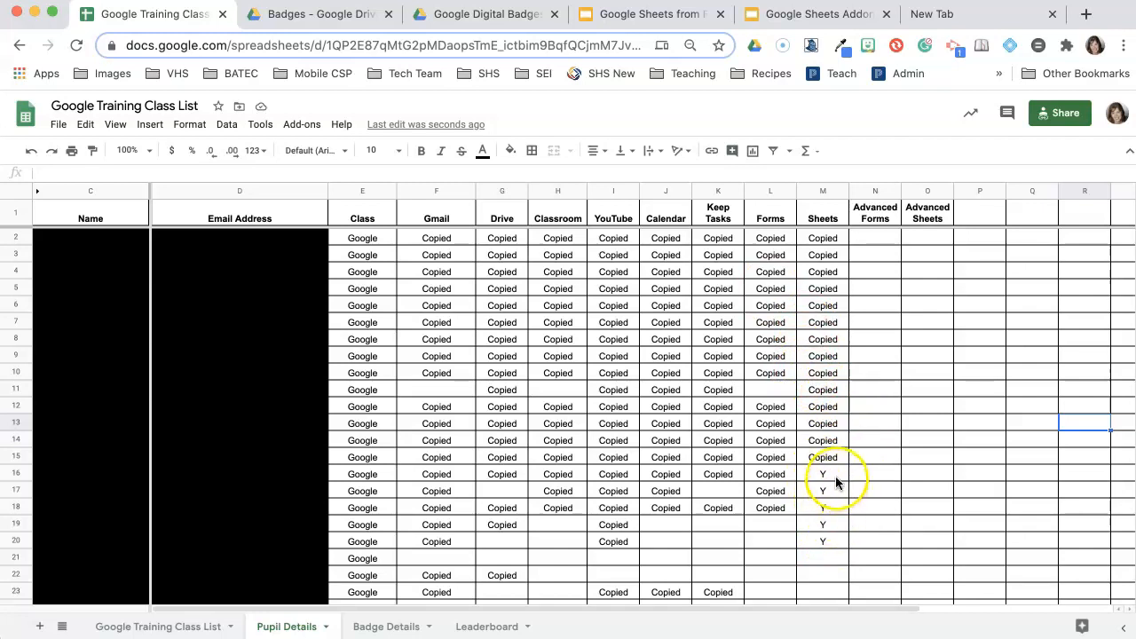
- Change cell M20's Sheets entry to lowercase y, then bring up the Add-ons menu
{"action": "left_click", "coordinate": [831, 535]}
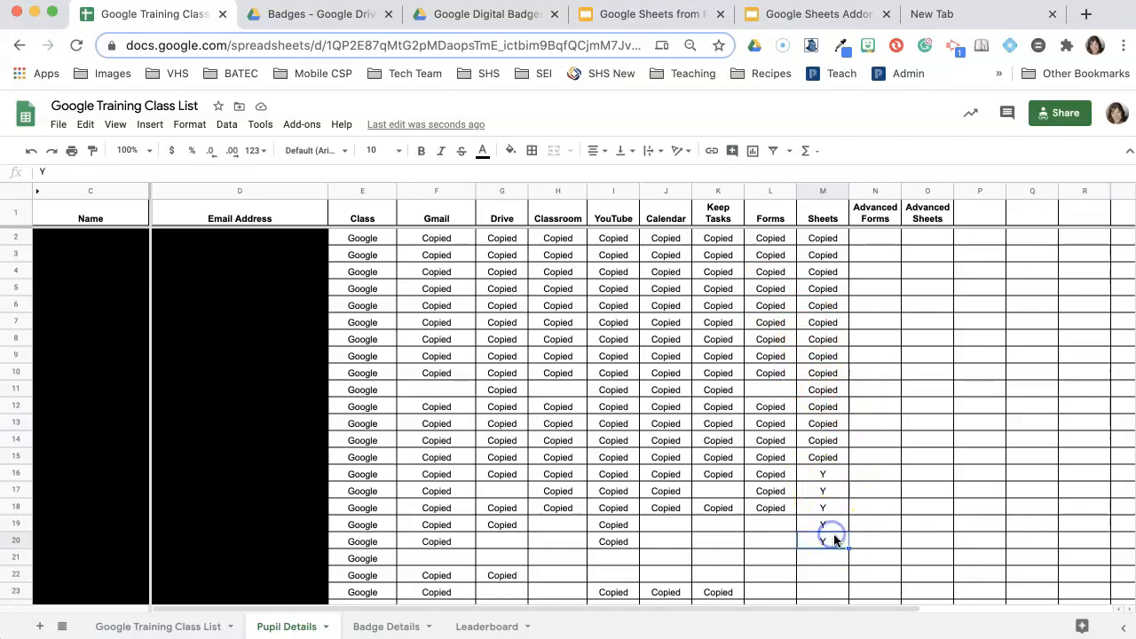
{"action": "type", "text": "y"}
{"action": "left_click", "coordinate": [878, 529]}
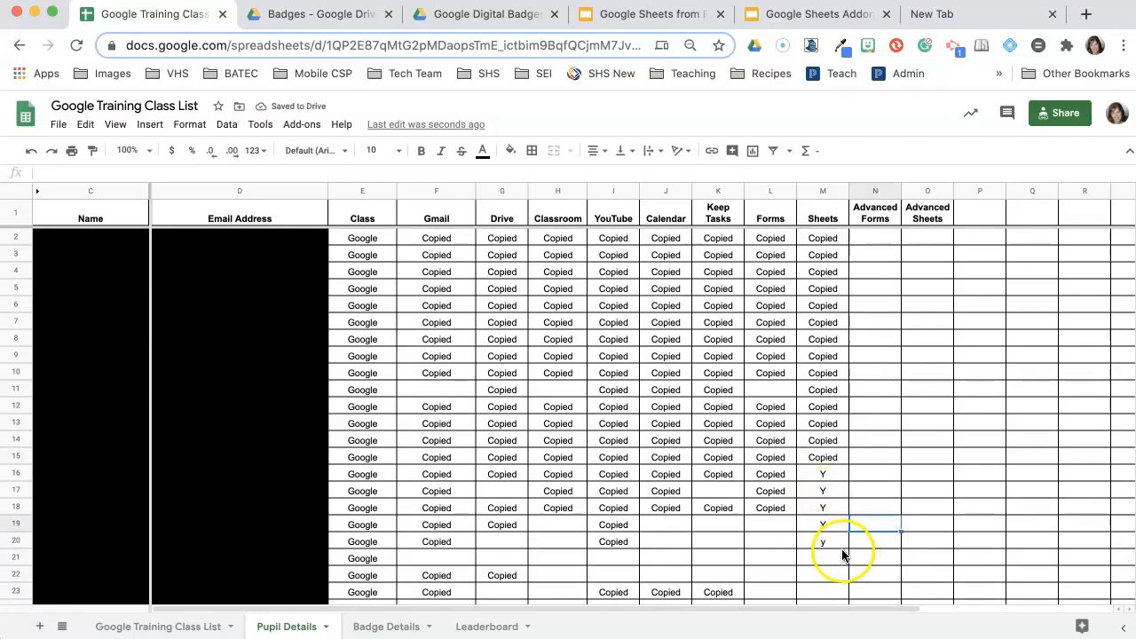
{"action": "left_click", "coordinate": [300, 125]}
{"action": "mouse_move", "coordinate": [321, 214]}
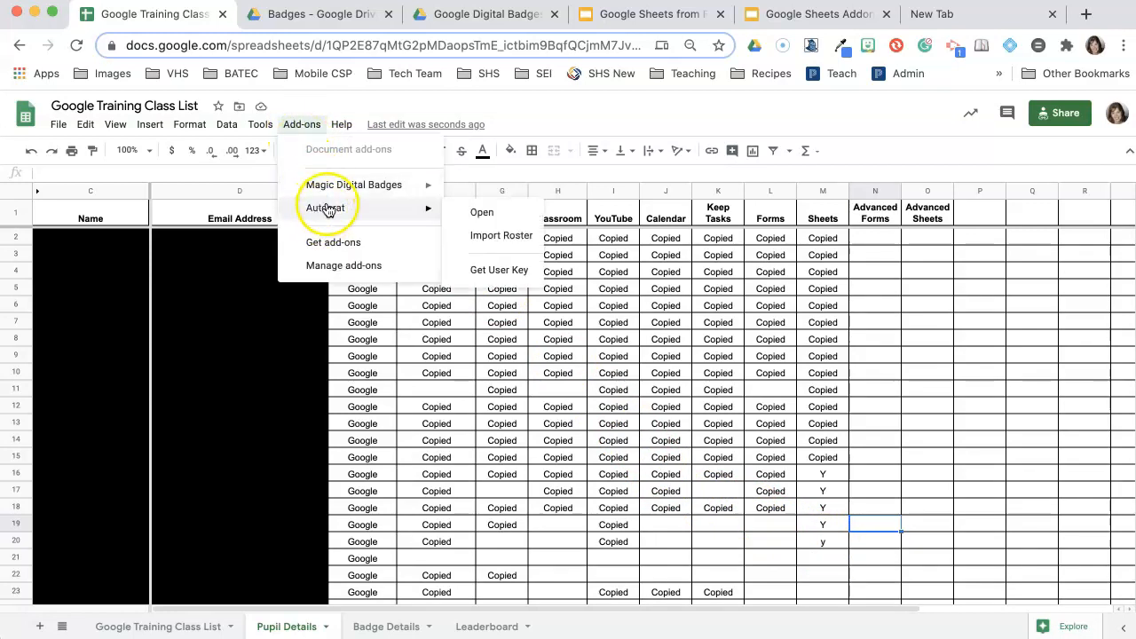
- Launch the Magic Digital Badges control panel and scroll to the end of the pupil list
{"action": "left_click", "coordinate": [328, 189]}
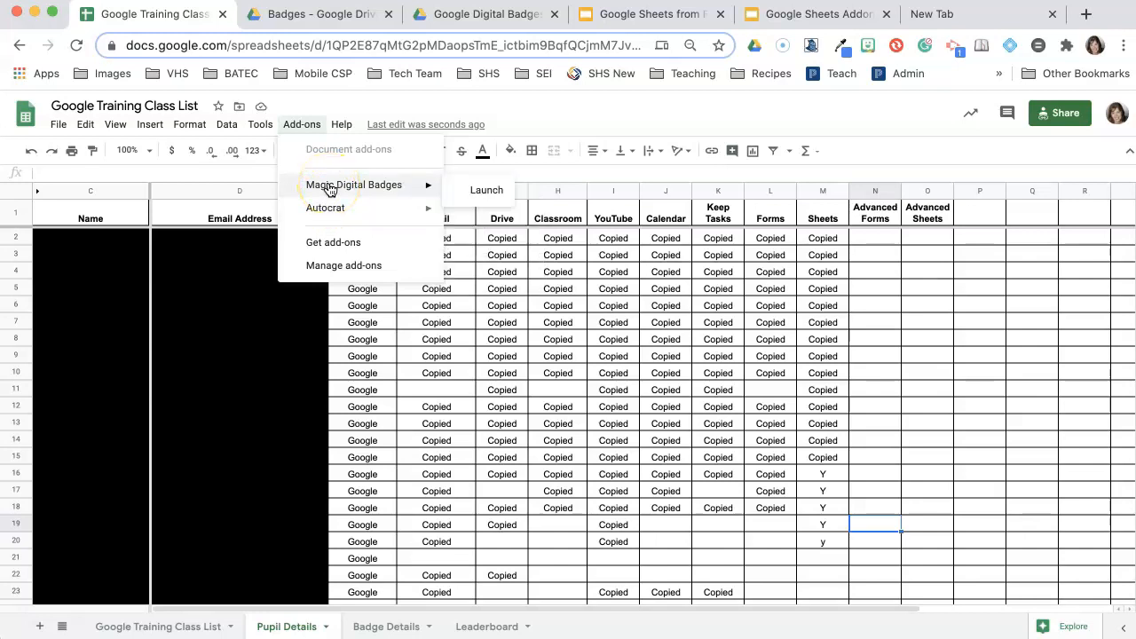
{"action": "left_click", "coordinate": [471, 190]}
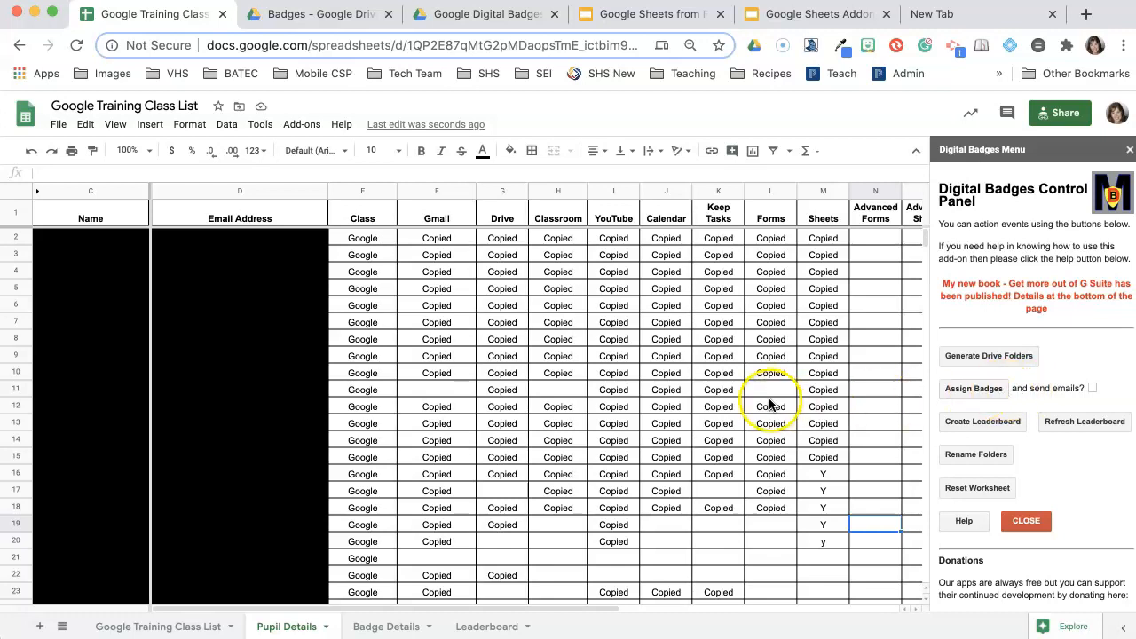
{"action": "scroll", "coordinate": [644, 384], "scroll_direction": "down", "scroll_amount": 3}
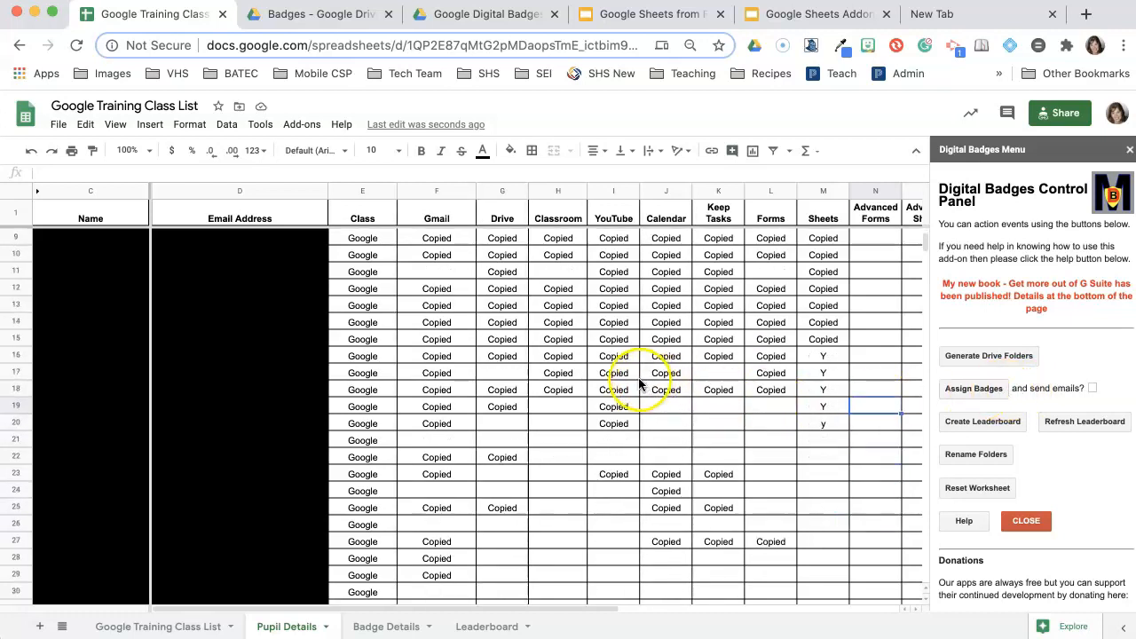
{"action": "scroll", "coordinate": [626, 380], "scroll_direction": "down", "scroll_amount": 6}
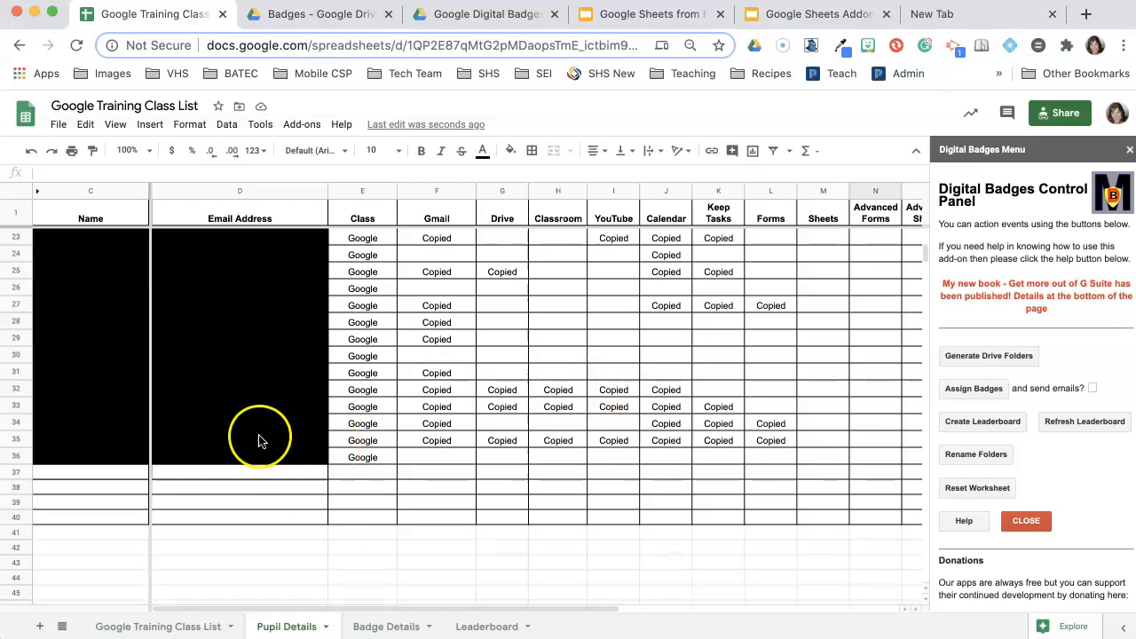
- Add pupil 'STEM Student' in C37 and fill in the student's e-mail address
{"action": "left_click", "coordinate": [114, 475]}
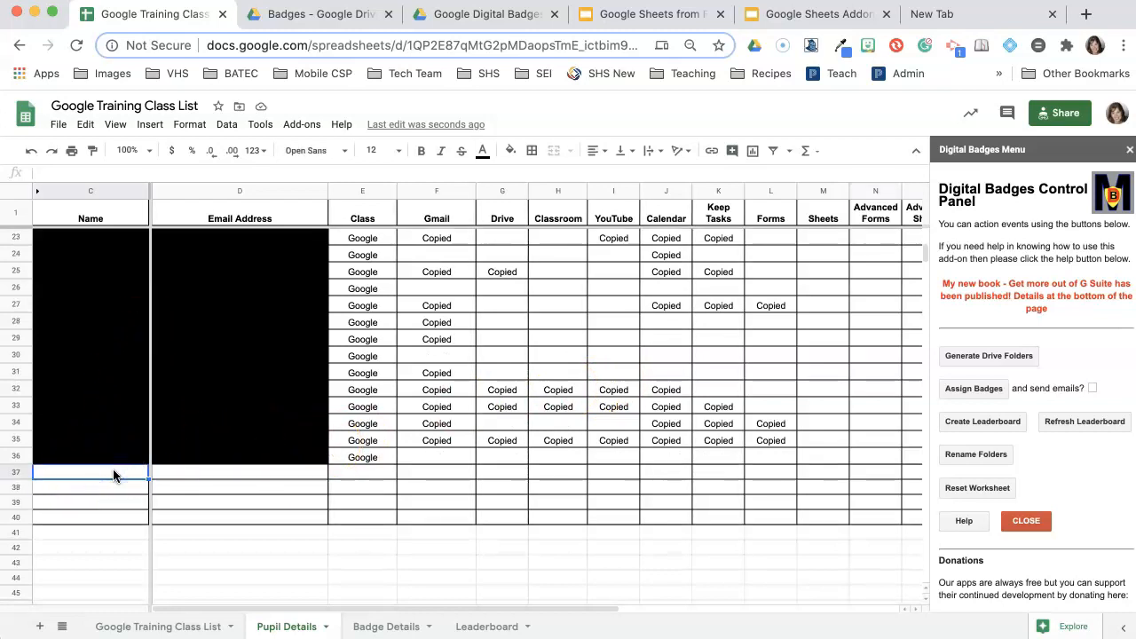
{"action": "type", "text": "Bet"}
{"action": "key", "text": "BackSpace"}
{"action": "key", "text": "BackSpace"}
{"action": "key", "text": "BackSpace"}
{"action": "type", "text": "STEM Student"}
{"action": "key", "text": "Tab"}
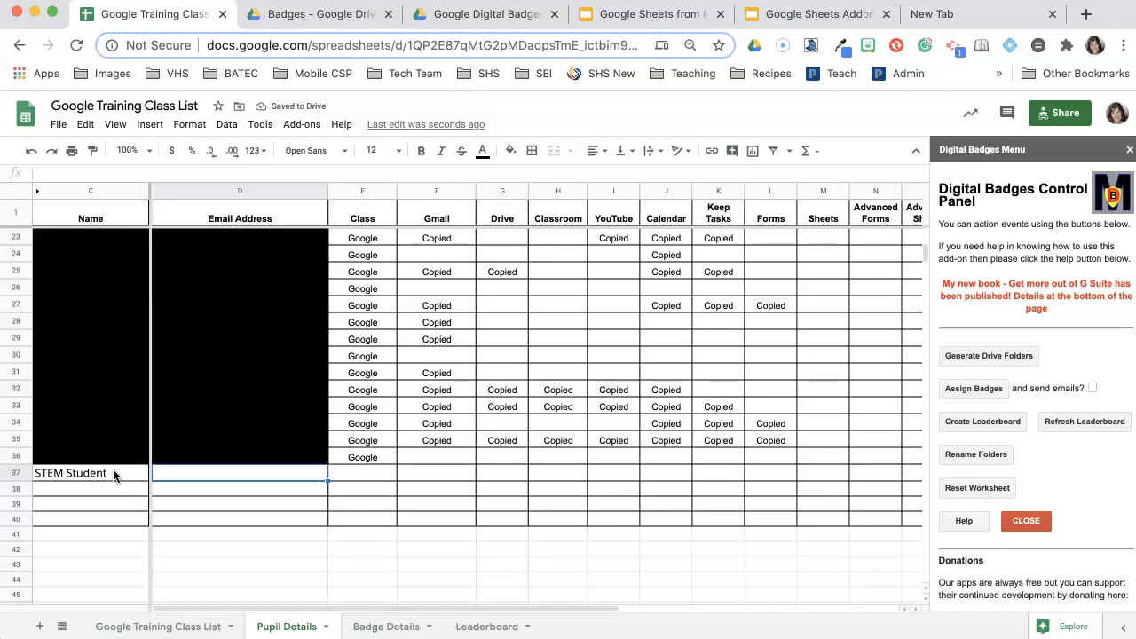
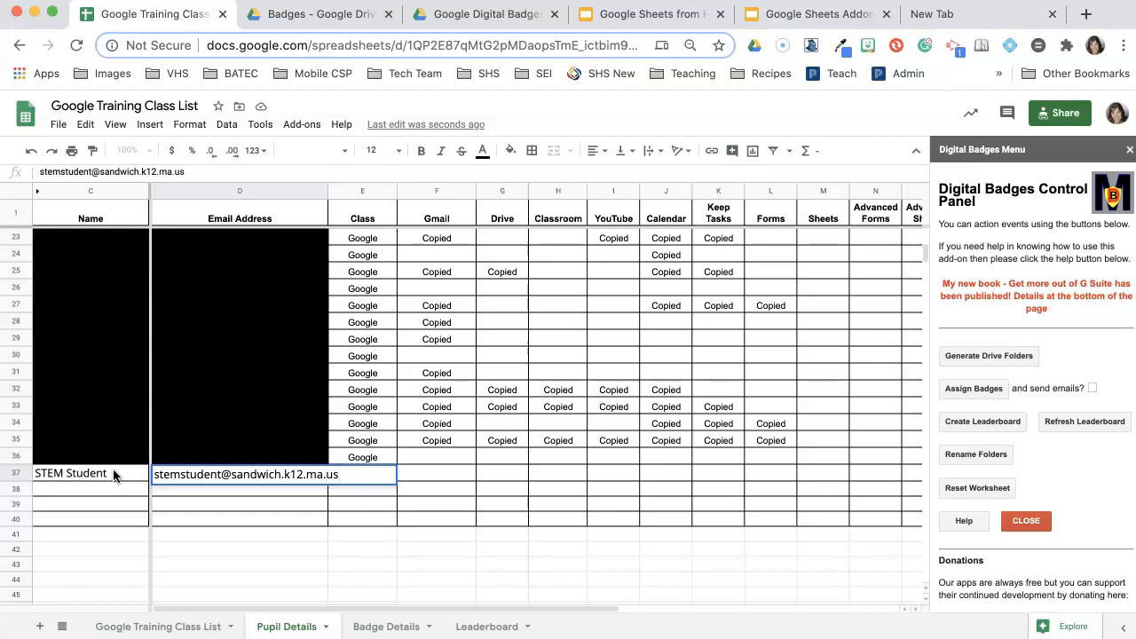
{"action": "key", "text": "Tab"}
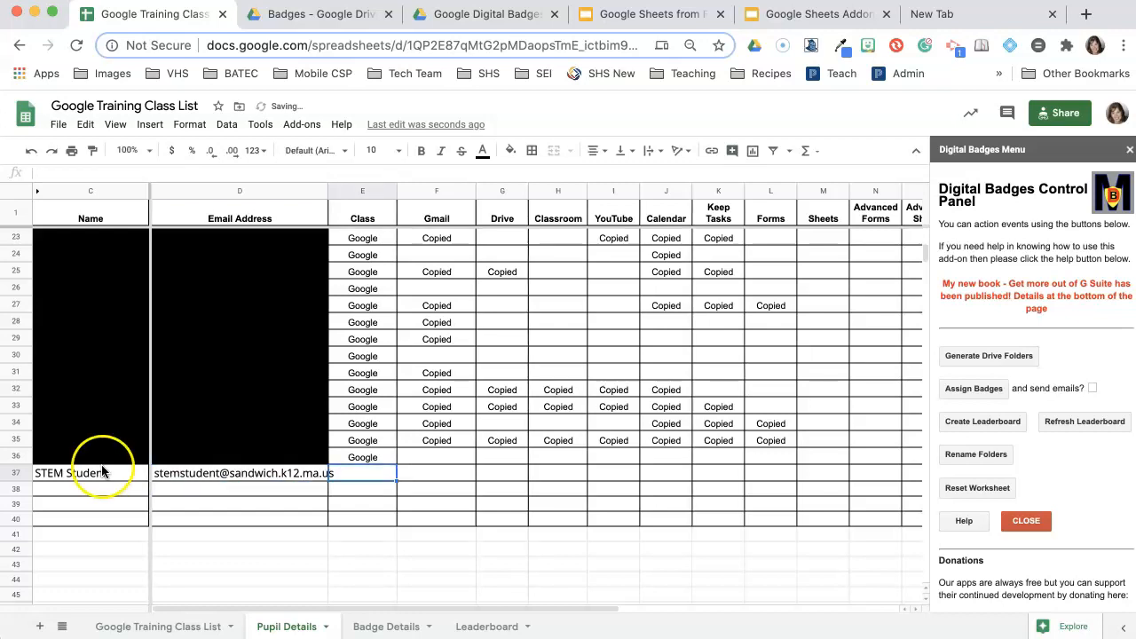
- Set the new pupil's class to Google and type Y in row 36's Sheets cell
{"action": "left_click", "coordinate": [361, 474]}
{"action": "type", "text": "Google"}
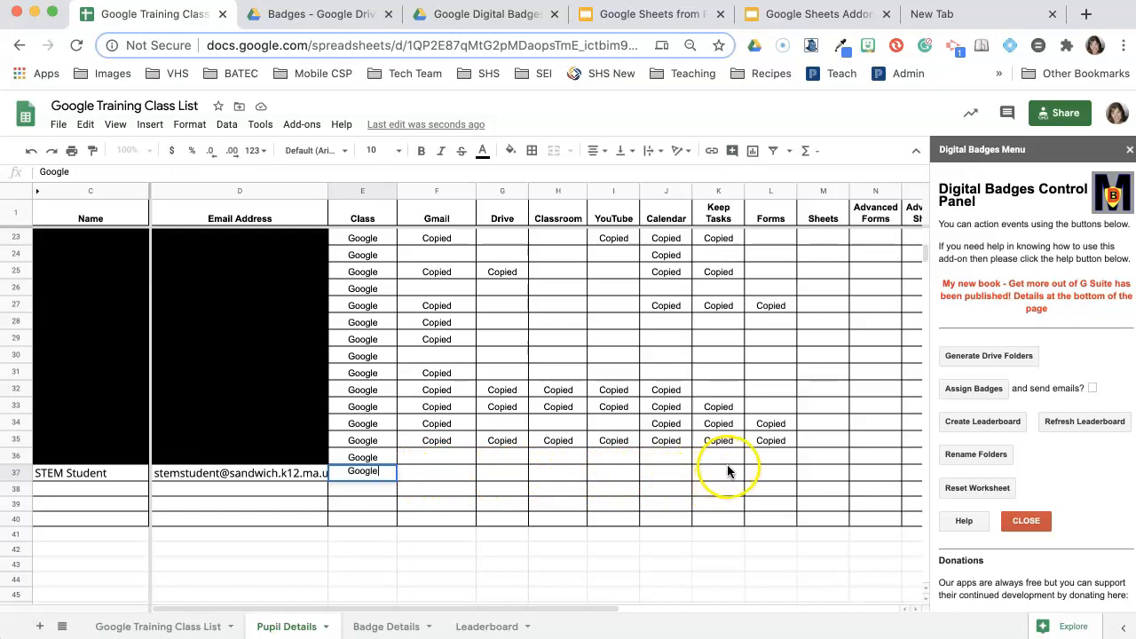
{"action": "left_click", "coordinate": [816, 457]}
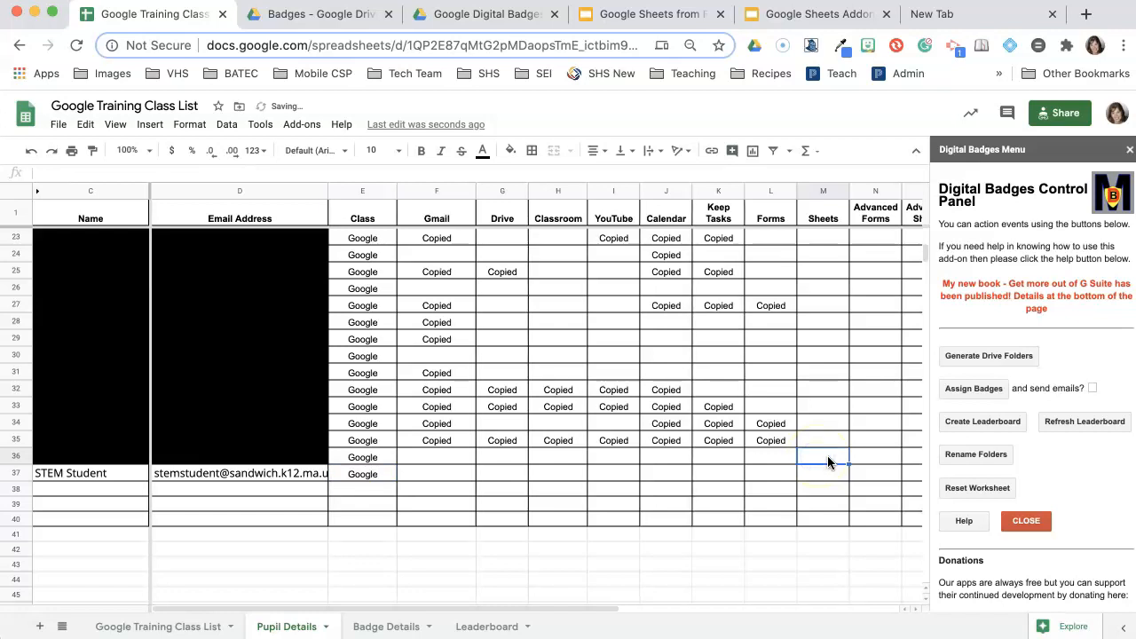
{"action": "type", "text": "Y"}
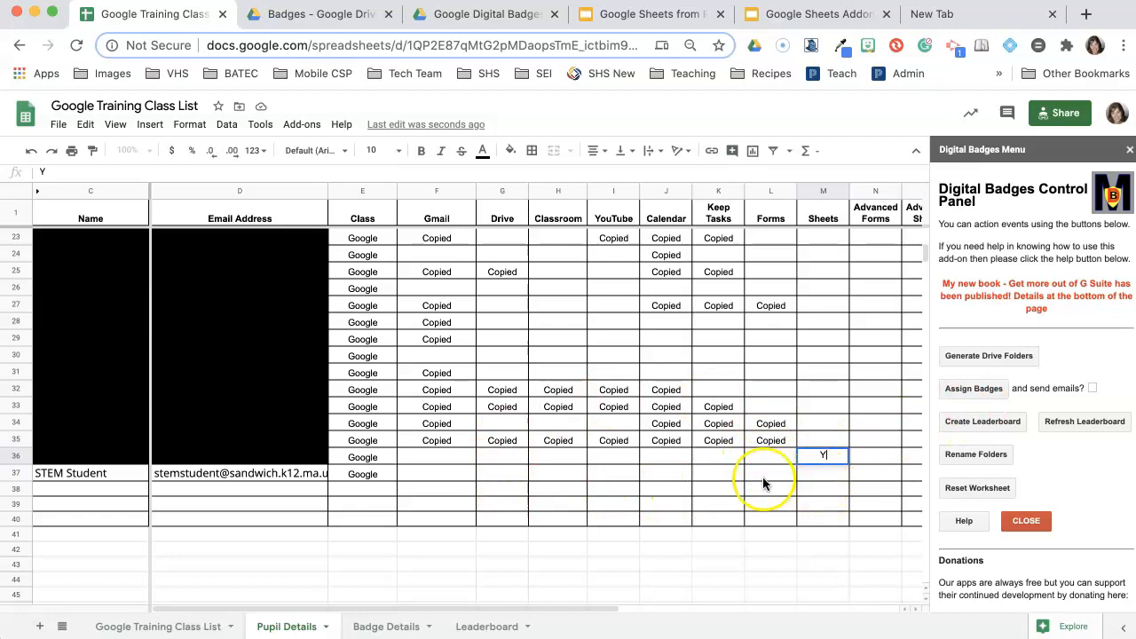
- Commit the Y and generate Drive folders, creating one new folder
{"action": "left_click", "coordinate": [815, 476]}
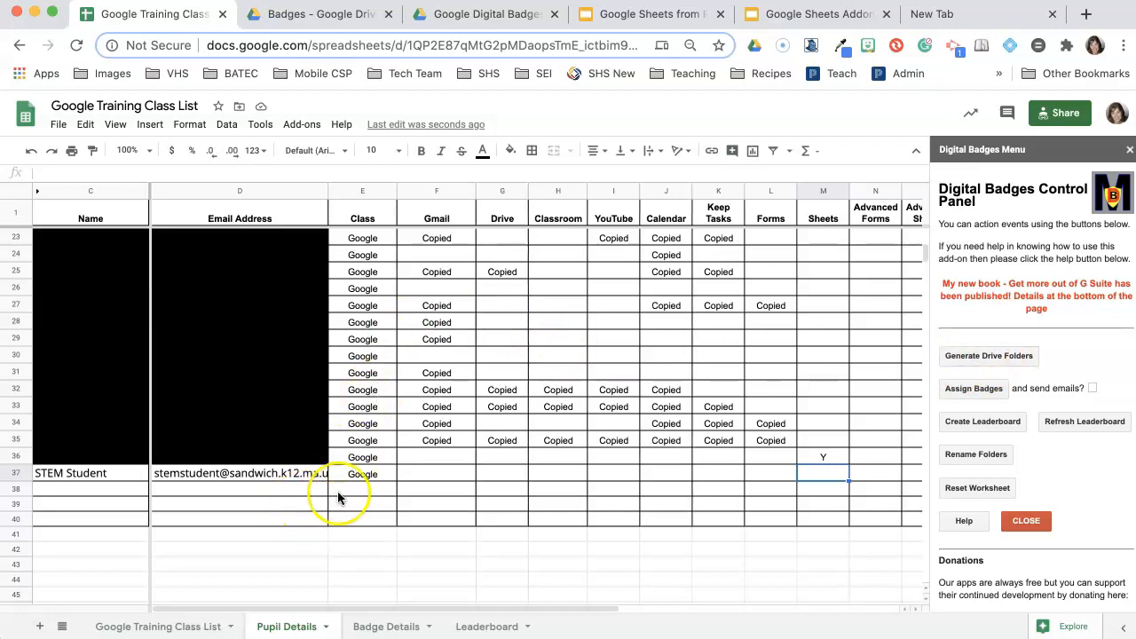
{"action": "left_click", "coordinate": [990, 357]}
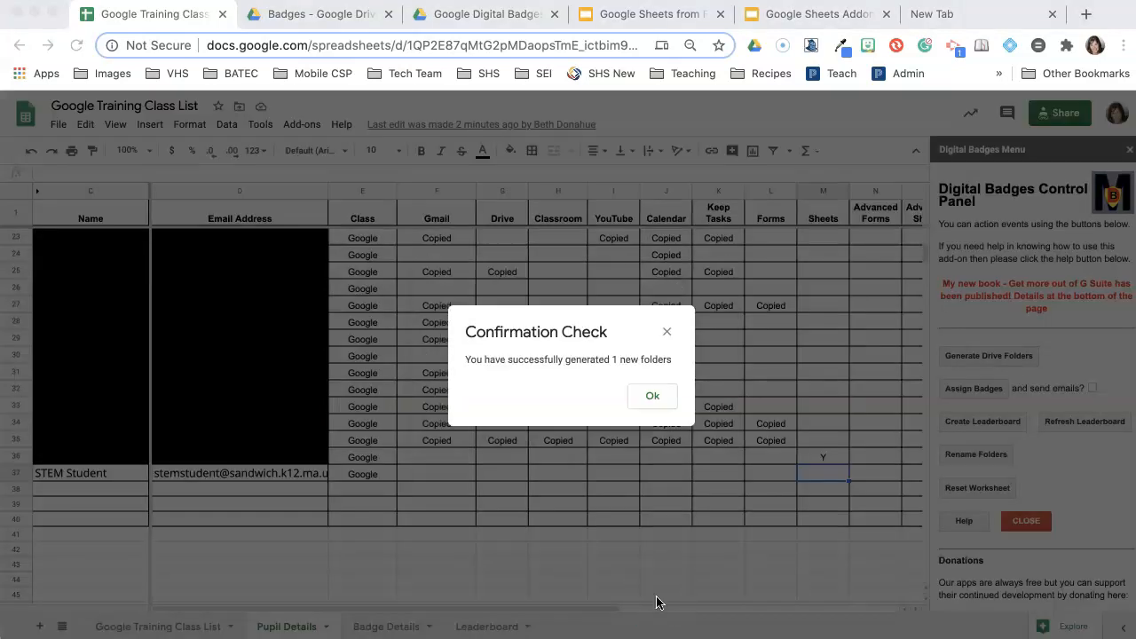
- Dismiss the one-new-folder confirmation and start renaming the pupils' badge folders
{"action": "left_click", "coordinate": [651, 398]}
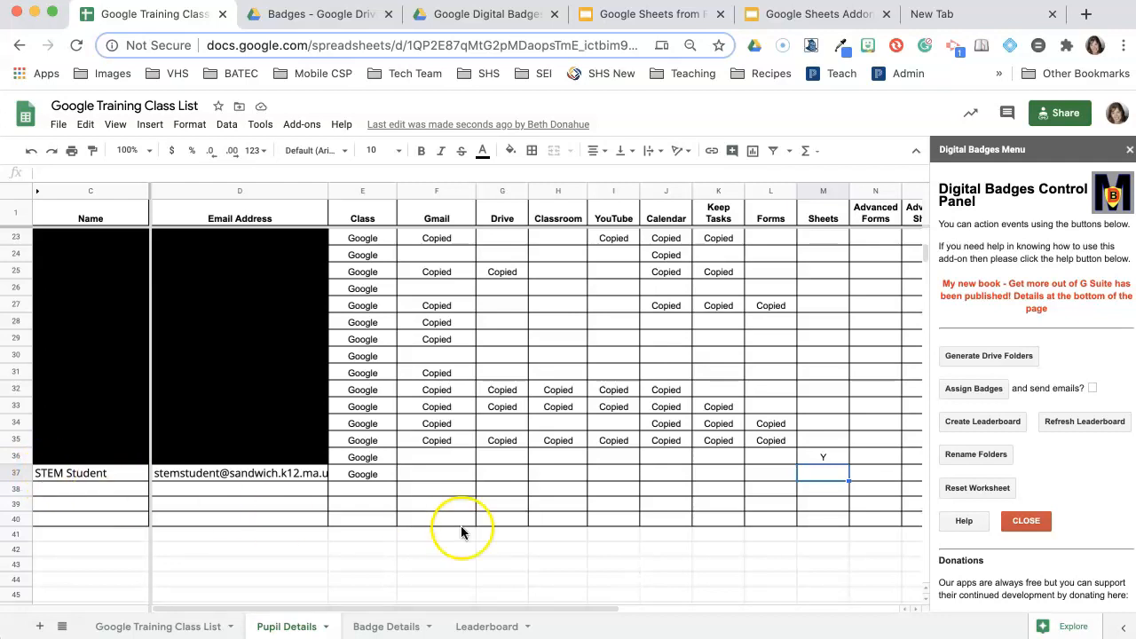
{"action": "left_click", "coordinate": [965, 457]}
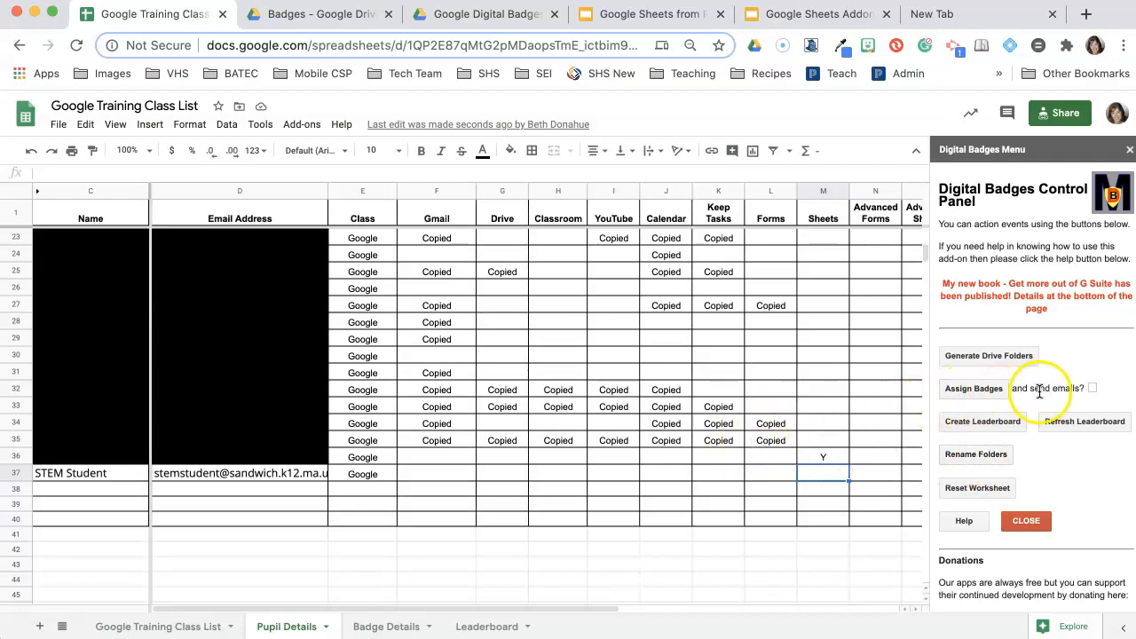
- Tick 'and send emails?' in the Digital Badges sidebar and start Assign Badges
{"action": "left_click", "coordinate": [1092, 389]}
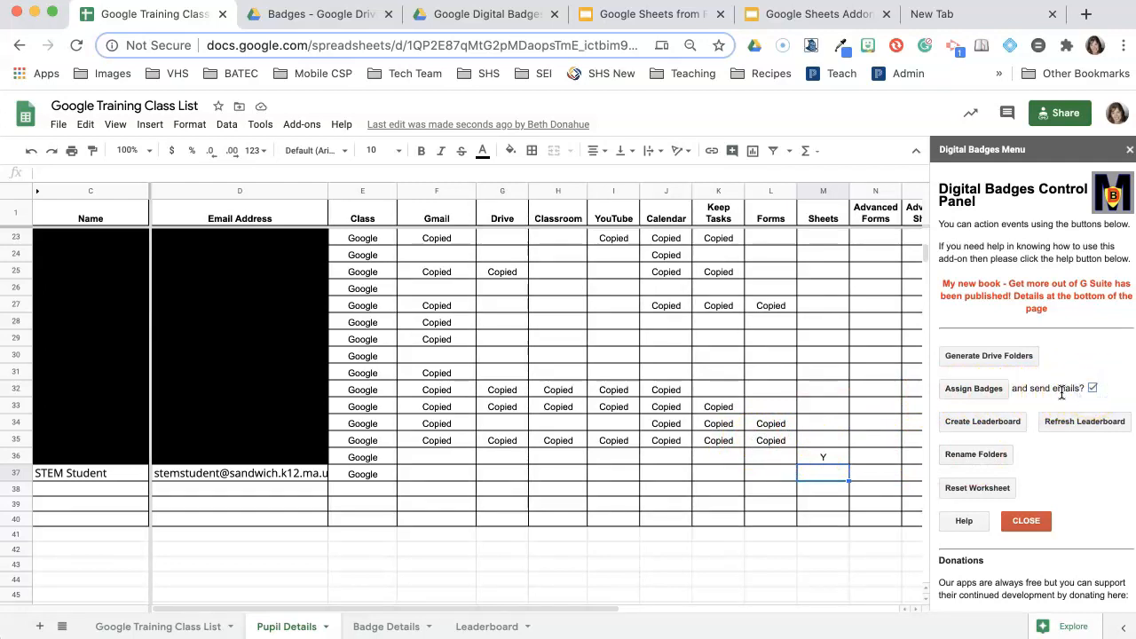
{"action": "left_click", "coordinate": [962, 393]}
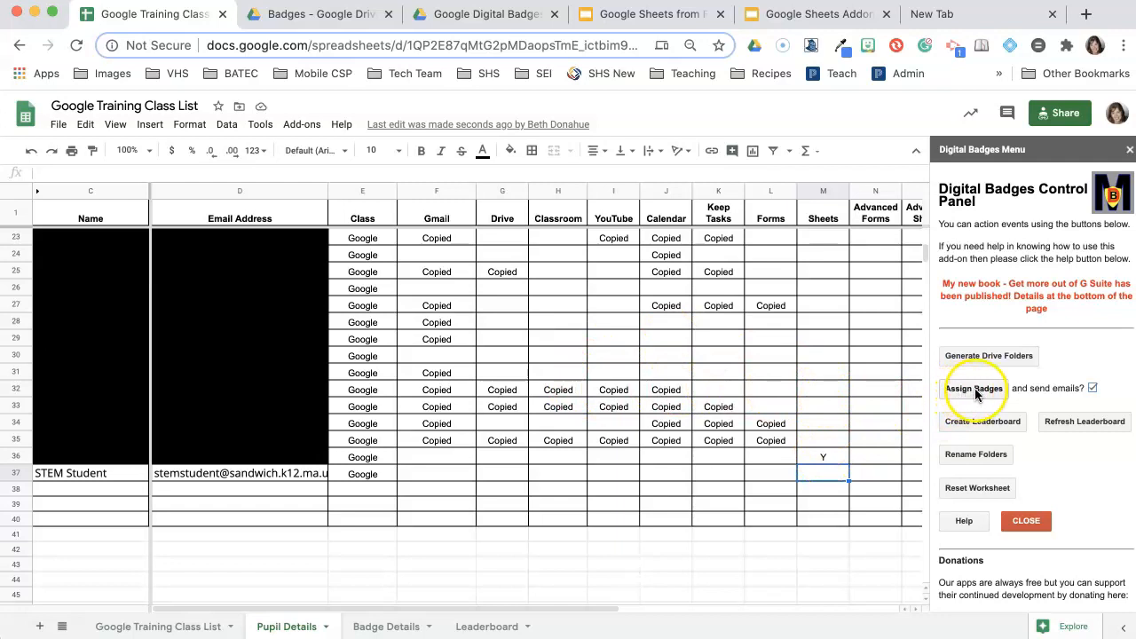
- Check the Y entries in the Sheets column at M36 and N35, then run Assign Badges
{"action": "scroll", "coordinate": [848, 429], "scroll_direction": "up", "scroll_amount": 2}
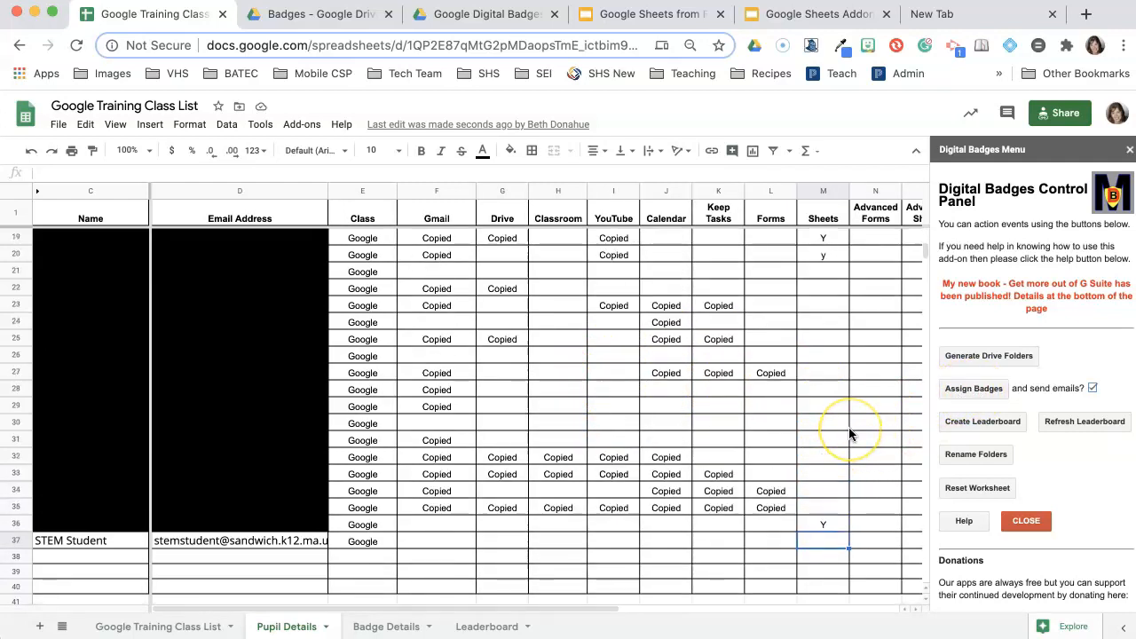
{"action": "scroll", "coordinate": [848, 426], "scroll_direction": "up", "scroll_amount": 3}
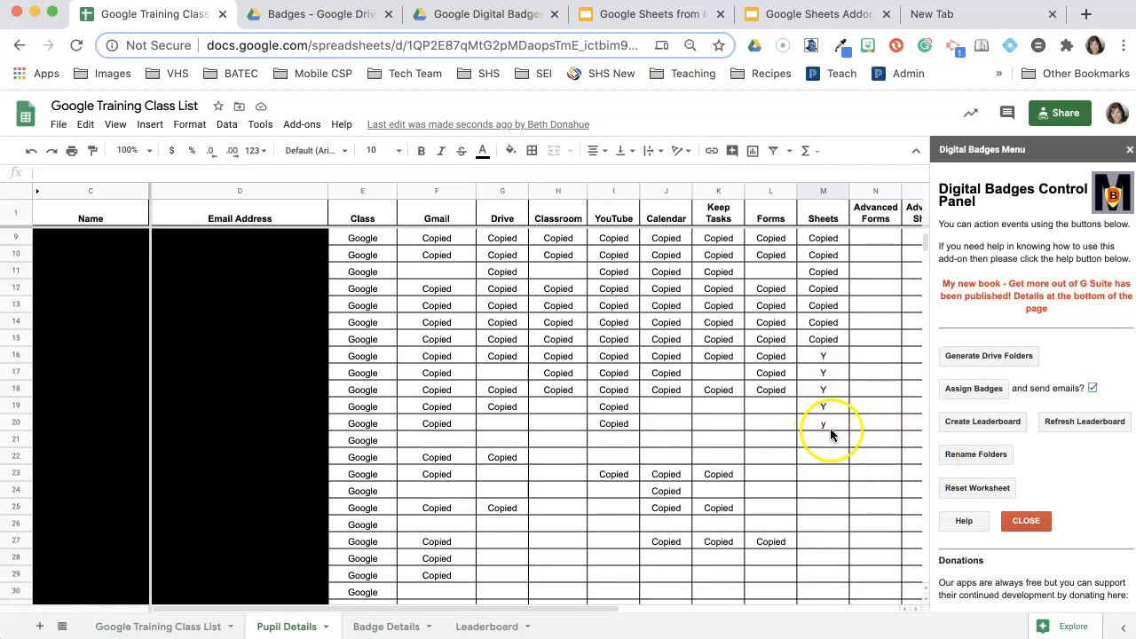
{"action": "scroll", "coordinate": [845, 492], "scroll_direction": "down", "scroll_amount": 2}
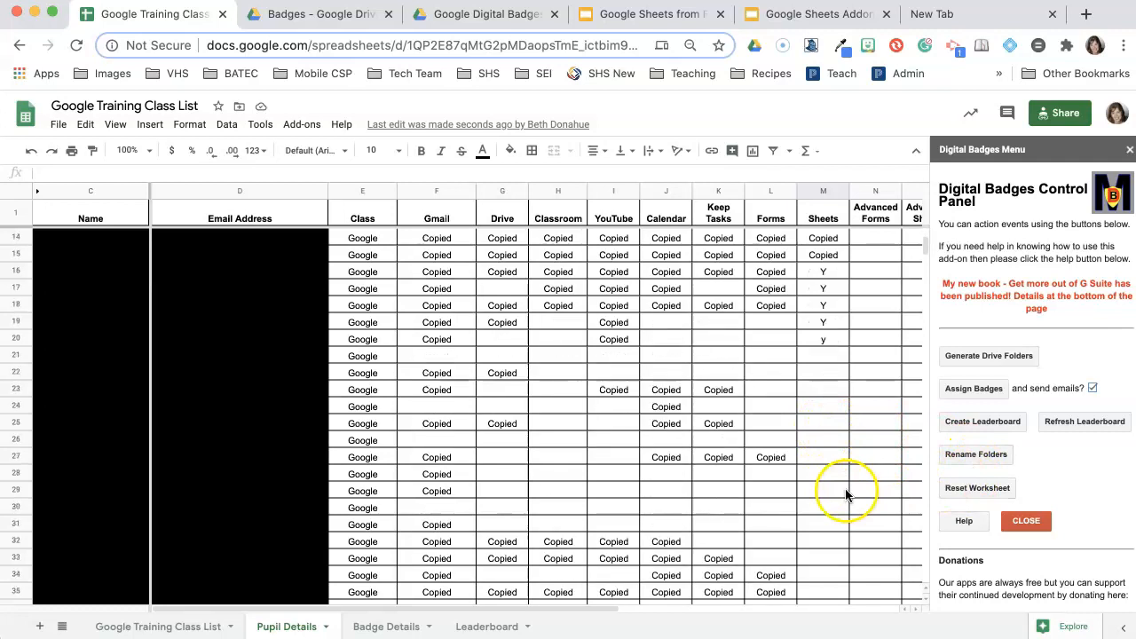
{"action": "scroll", "coordinate": [845, 494], "scroll_direction": "down", "scroll_amount": 1}
{"action": "left_click", "coordinate": [815, 592]}
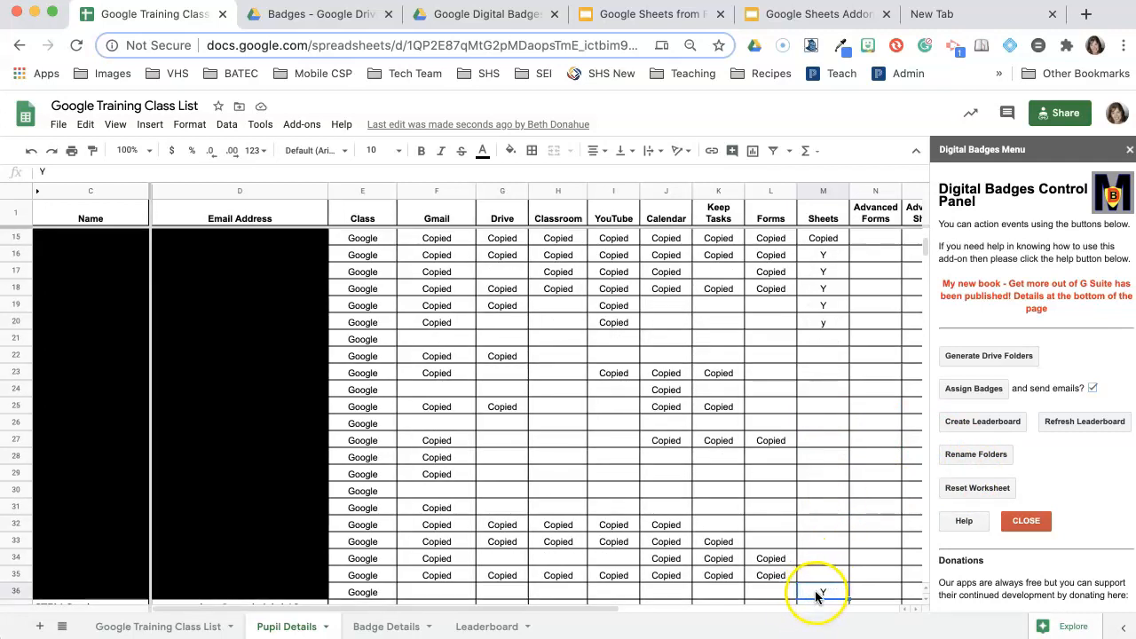
{"action": "left_click", "coordinate": [868, 582]}
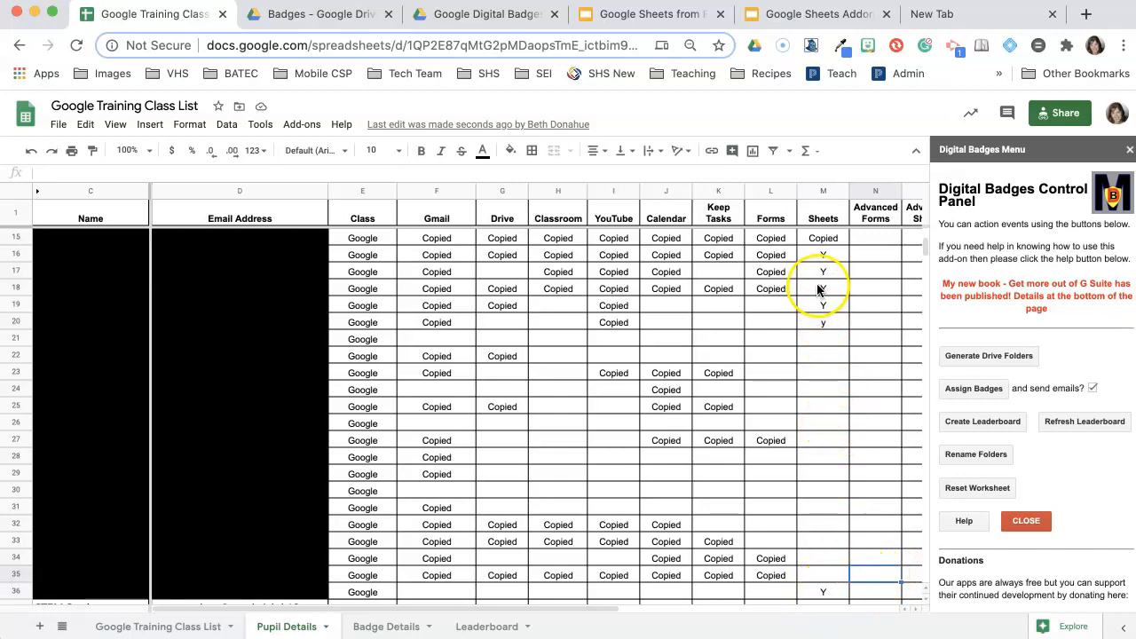
{"action": "left_click", "coordinate": [973, 393]}
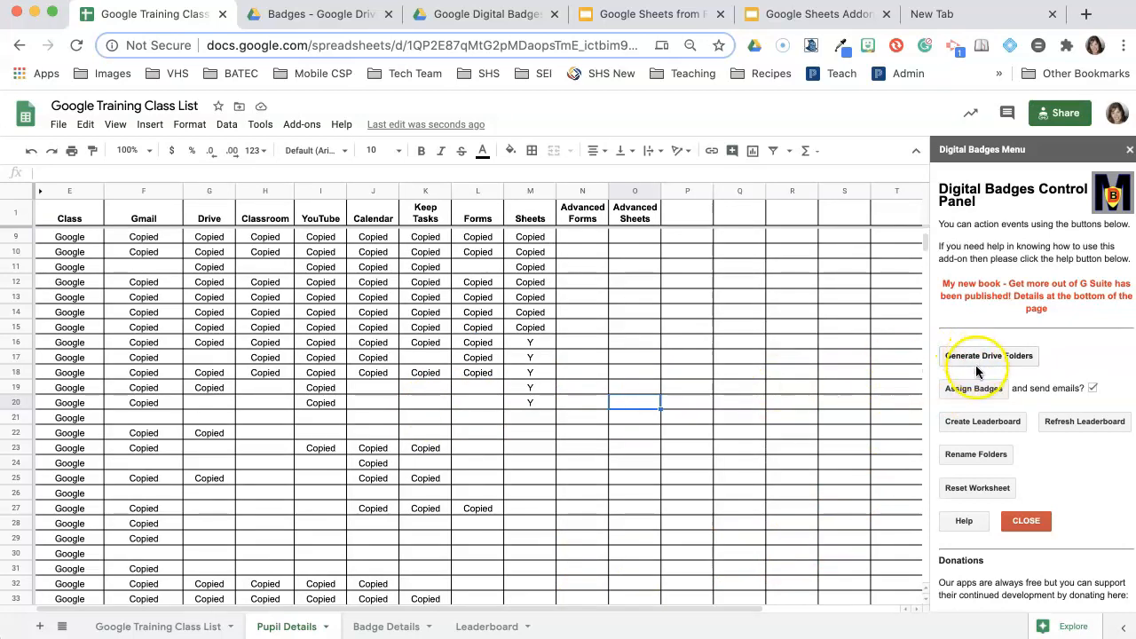
- Assign the six marked Sheets badges, acknowledge '6 badges copied', and scroll to confirm they read Copied
{"action": "left_click", "coordinate": [973, 391]}
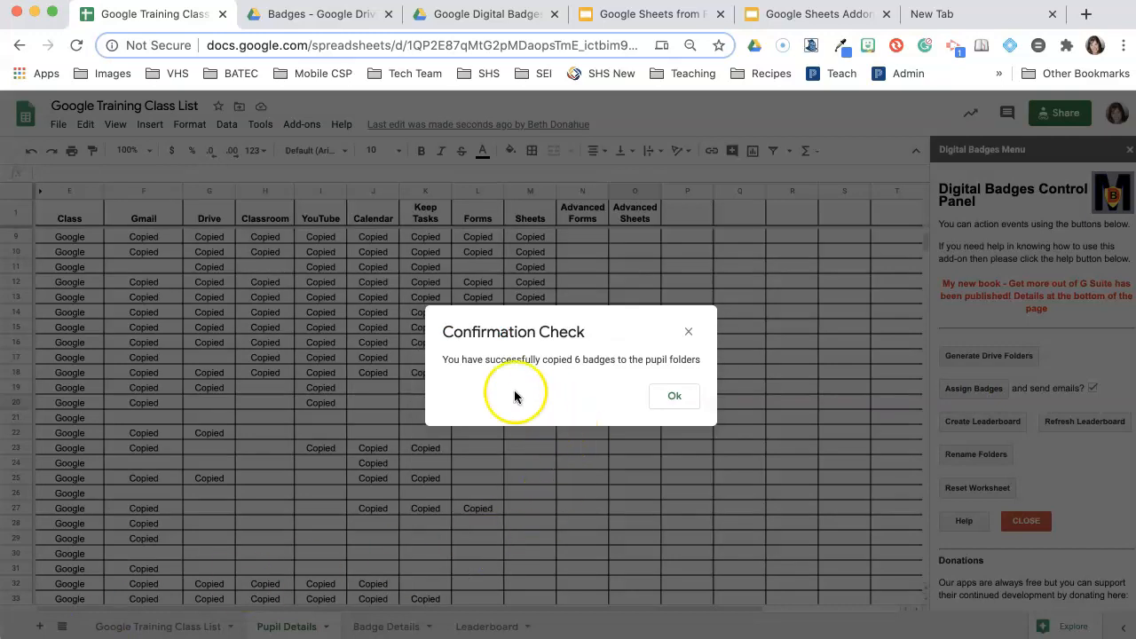
{"action": "left_click", "coordinate": [679, 398]}
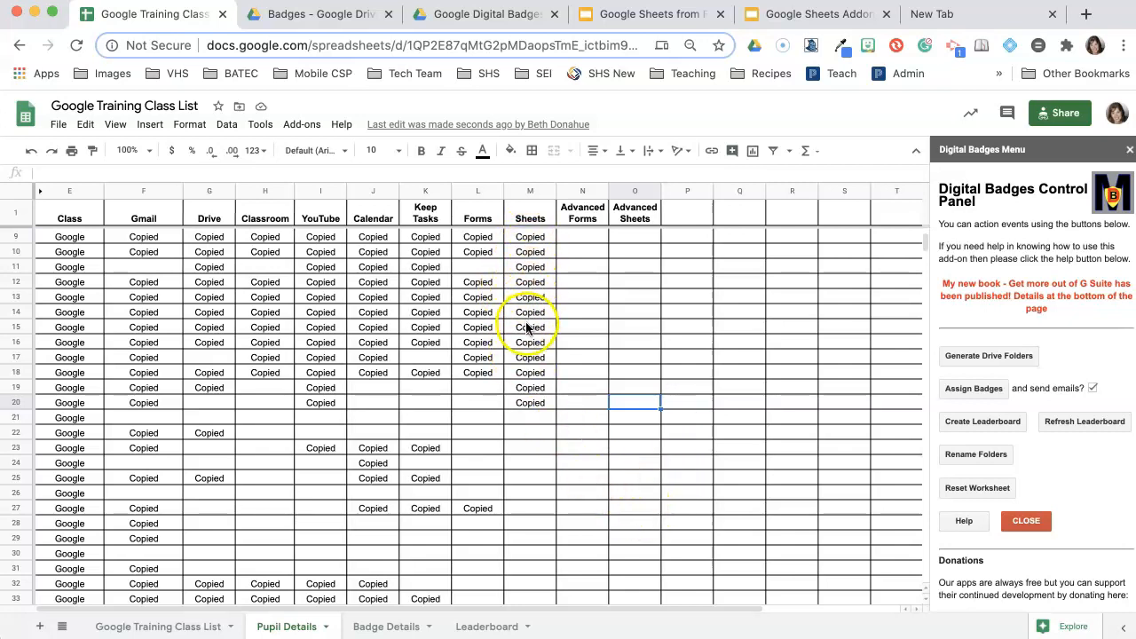
{"action": "scroll", "coordinate": [522, 447], "scroll_direction": "down", "scroll_amount": 2}
{"action": "scroll", "coordinate": [522, 446], "scroll_direction": "down", "scroll_amount": 3}
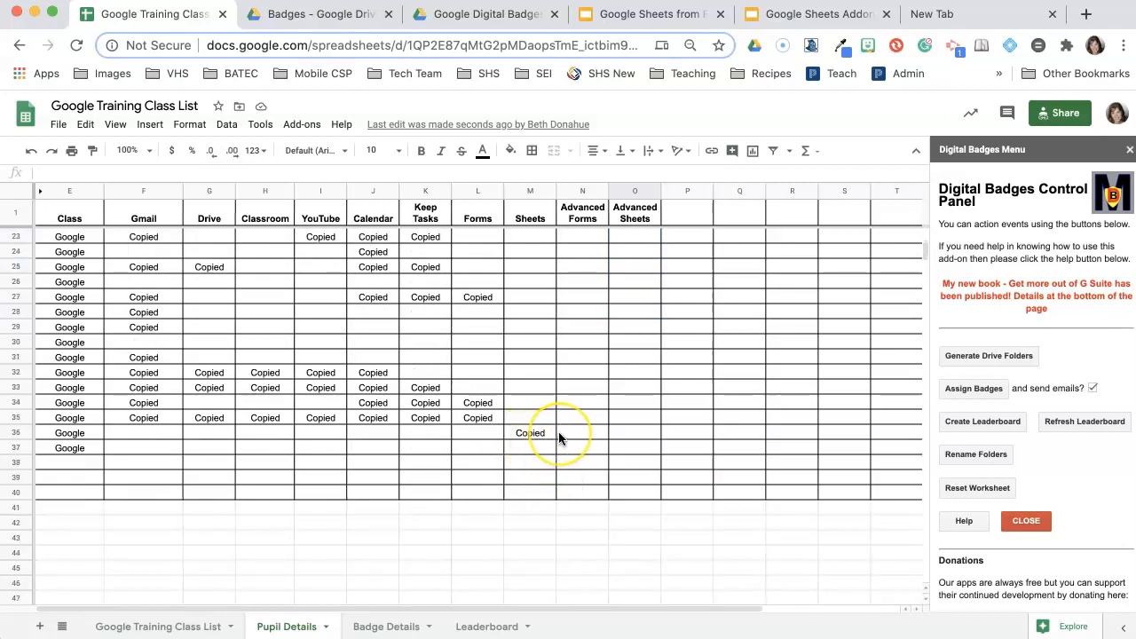
{"action": "scroll", "coordinate": [558, 433], "scroll_direction": "up", "scroll_amount": 5}
{"action": "scroll", "coordinate": [559, 432], "scroll_direction": "up", "scroll_amount": 3}
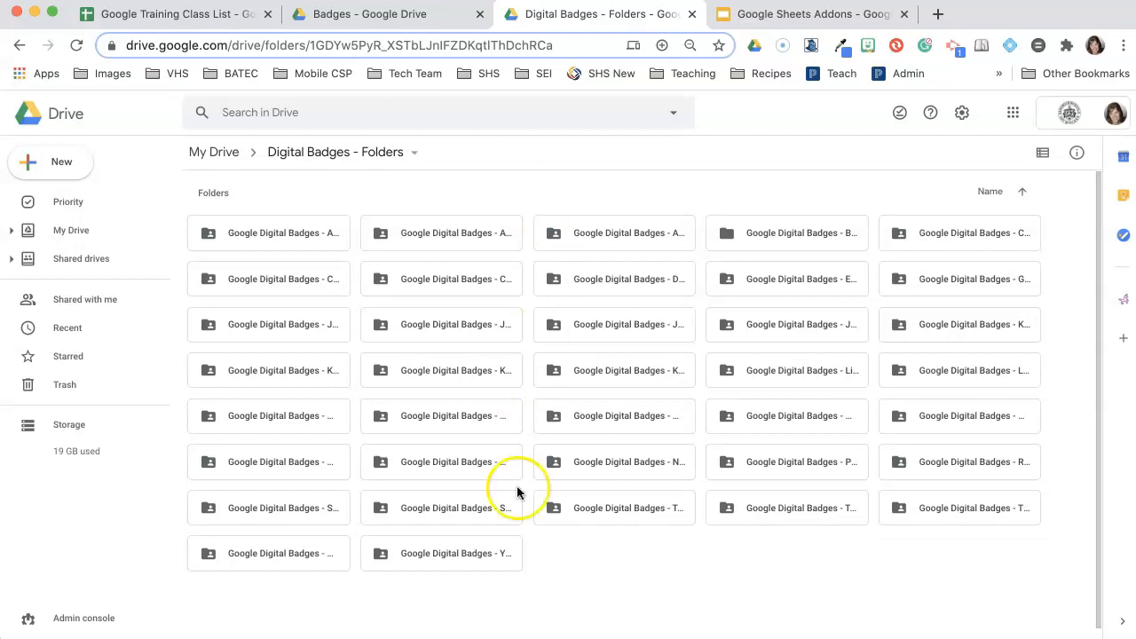
- Open the 'Google Digital Badges - STEM Student' folder to see its badge, then browse the Badges image folder
{"action": "left_click", "coordinate": [448, 511]}
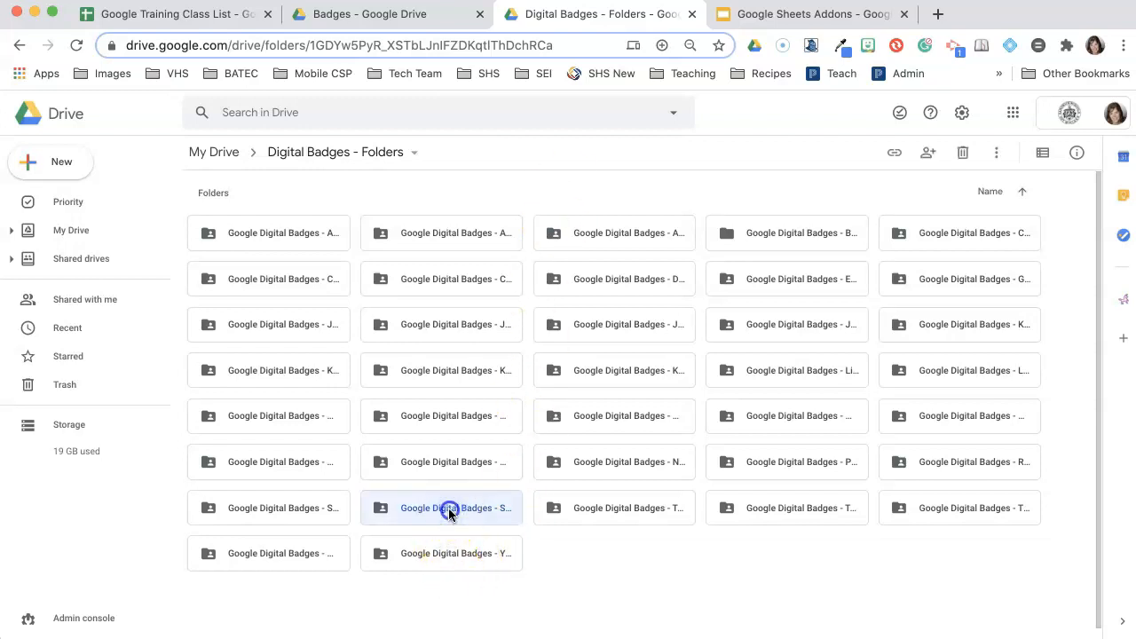
{"action": "double_click", "coordinate": [449, 509]}
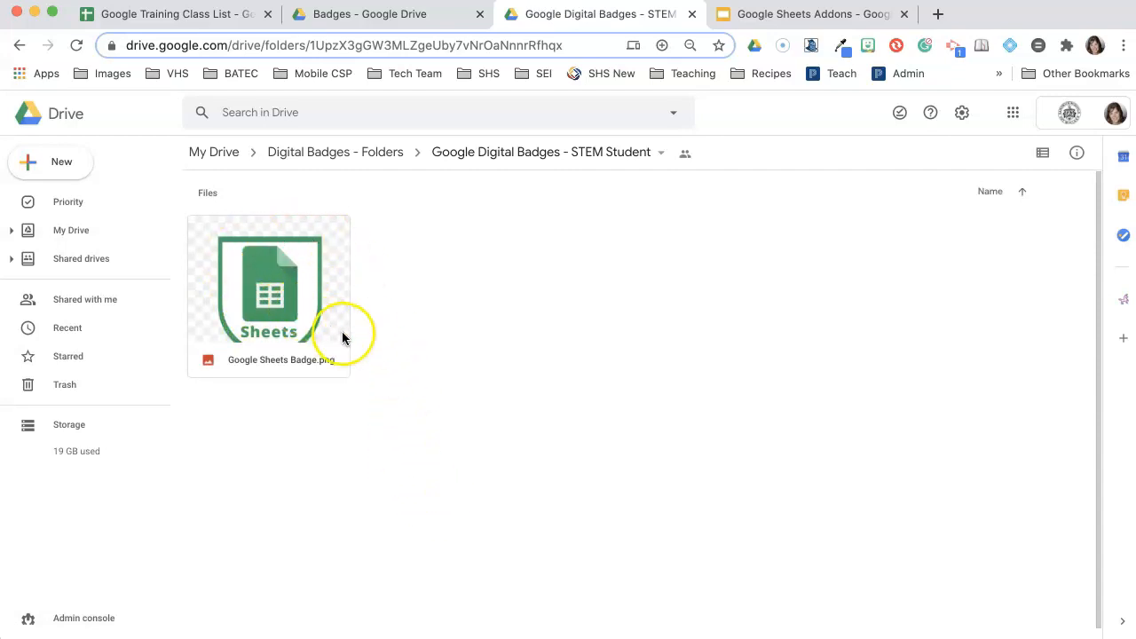
{"action": "left_click", "coordinate": [376, 15]}
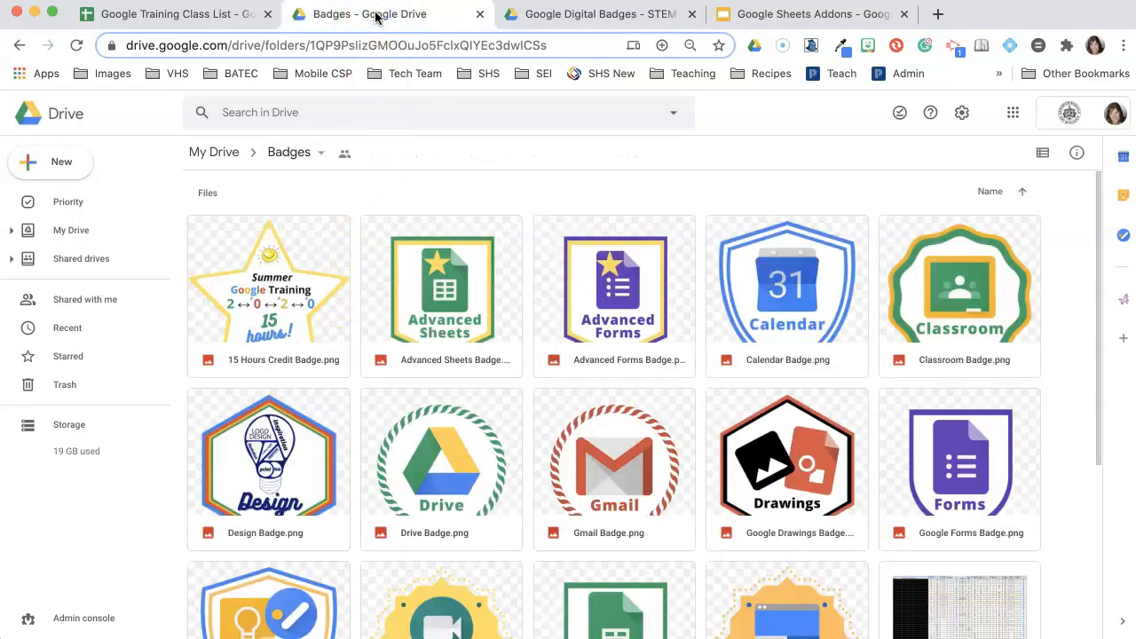
{"action": "scroll", "coordinate": [497, 499], "scroll_direction": "down", "scroll_amount": 2}
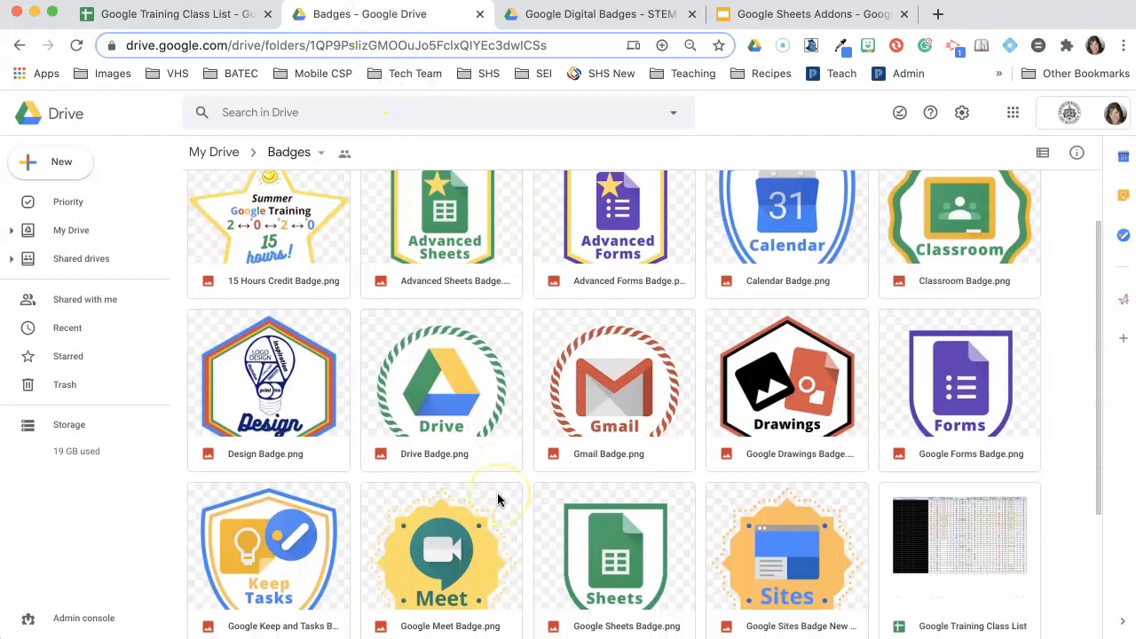
{"action": "scroll", "coordinate": [497, 500], "scroll_direction": "down", "scroll_amount": 5}
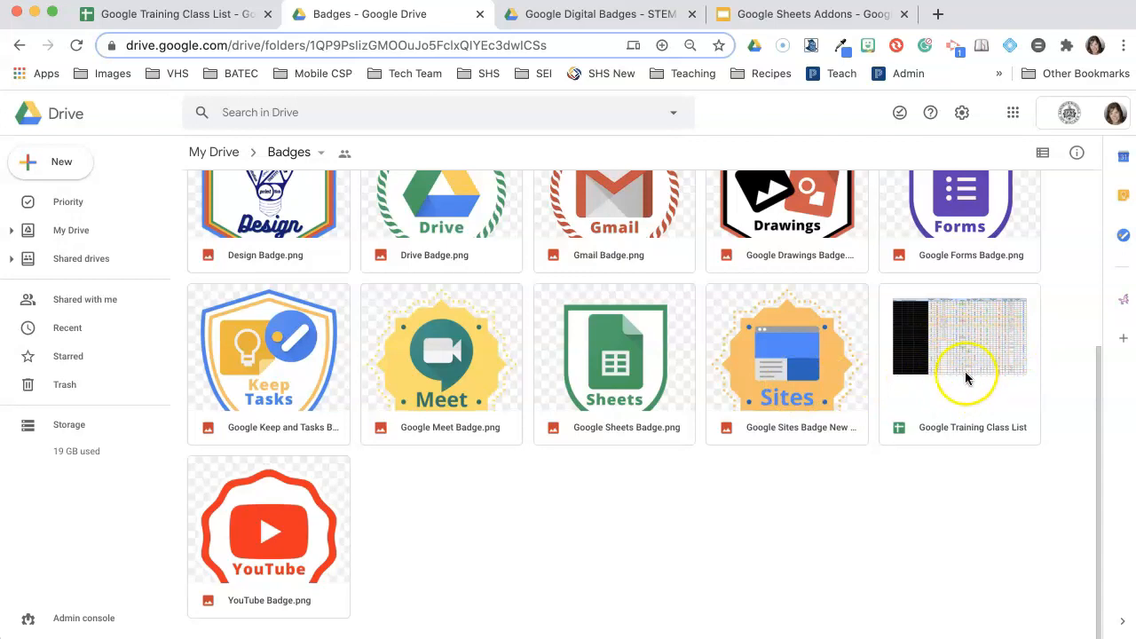
{"action": "scroll", "coordinate": [635, 544], "scroll_direction": "up", "scroll_amount": 2}
{"action": "scroll", "coordinate": [635, 544], "scroll_direction": "up", "scroll_amount": 2}
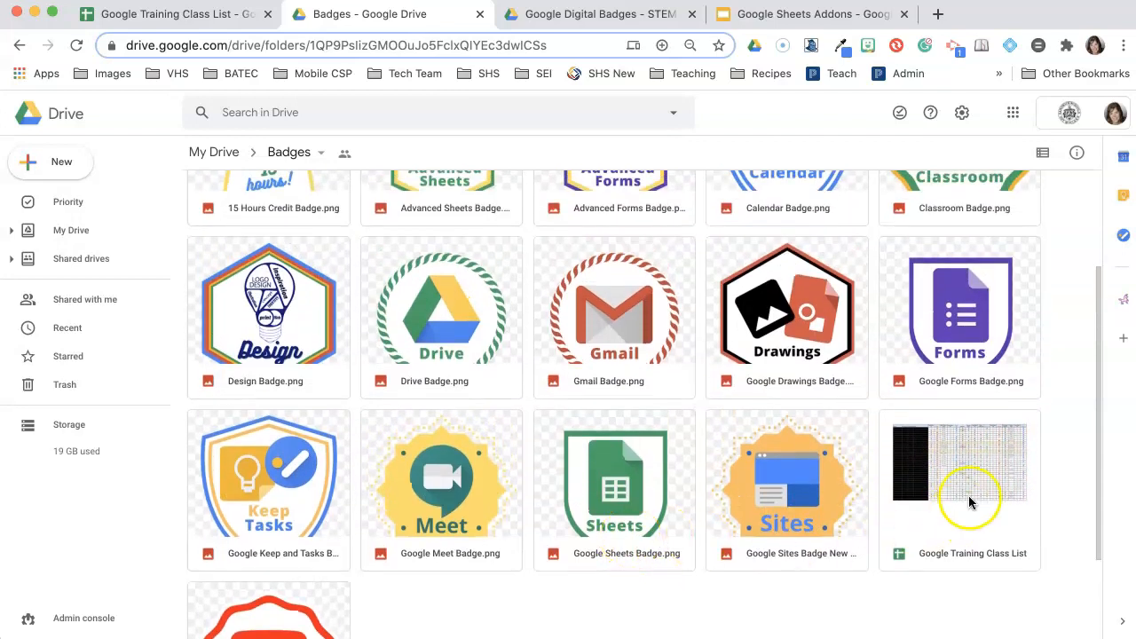
{"action": "scroll", "coordinate": [784, 504], "scroll_direction": "up", "scroll_amount": 4}
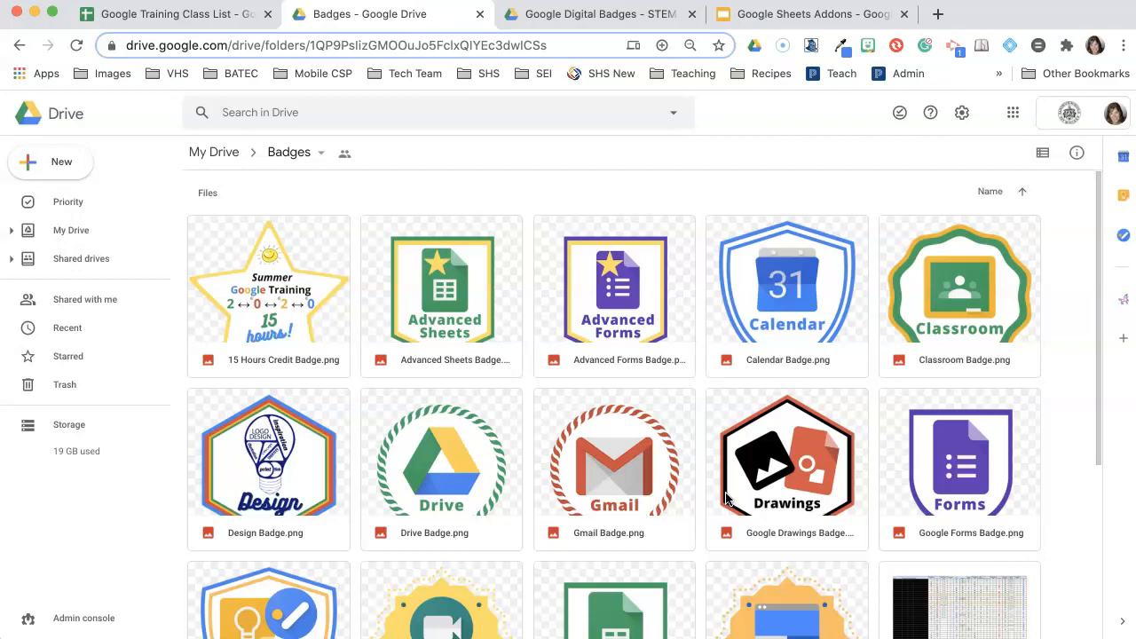
- On Badge Details, add 15 Hours below Sites and select the new names A16:A20
{"action": "left_click", "coordinate": [227, 18]}
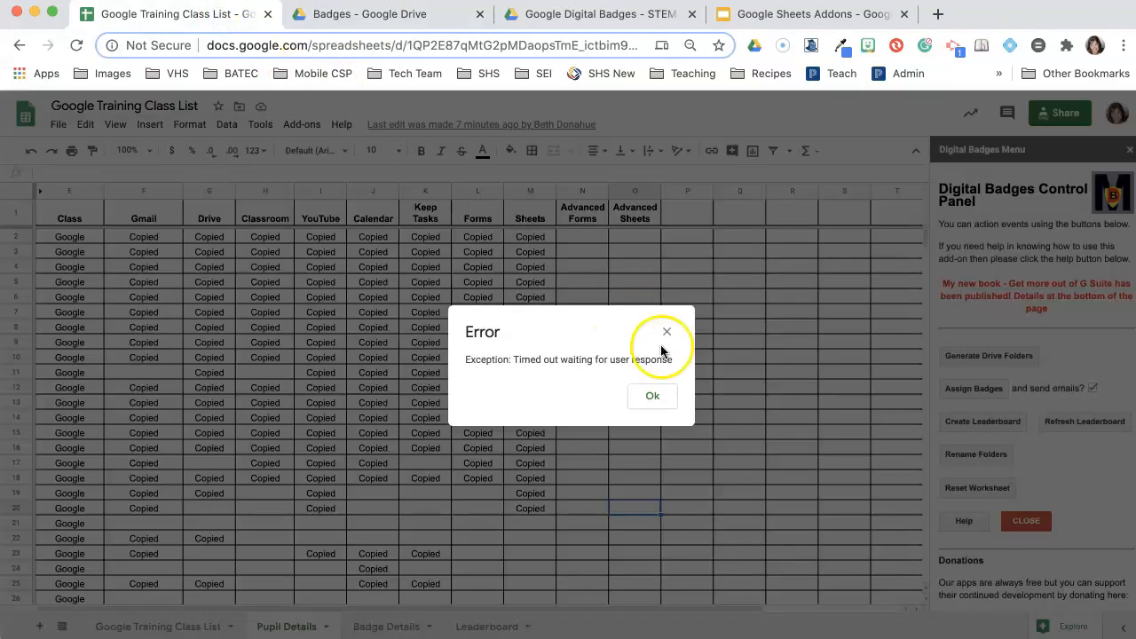
{"action": "left_click", "coordinate": [652, 401]}
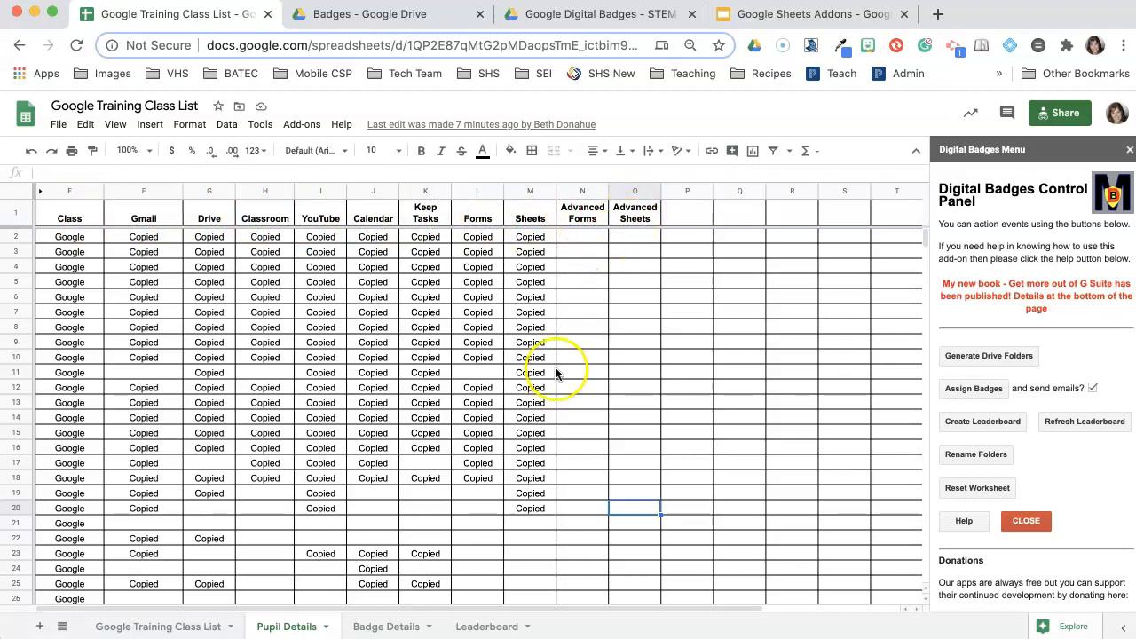
{"action": "left_click", "coordinate": [388, 627]}
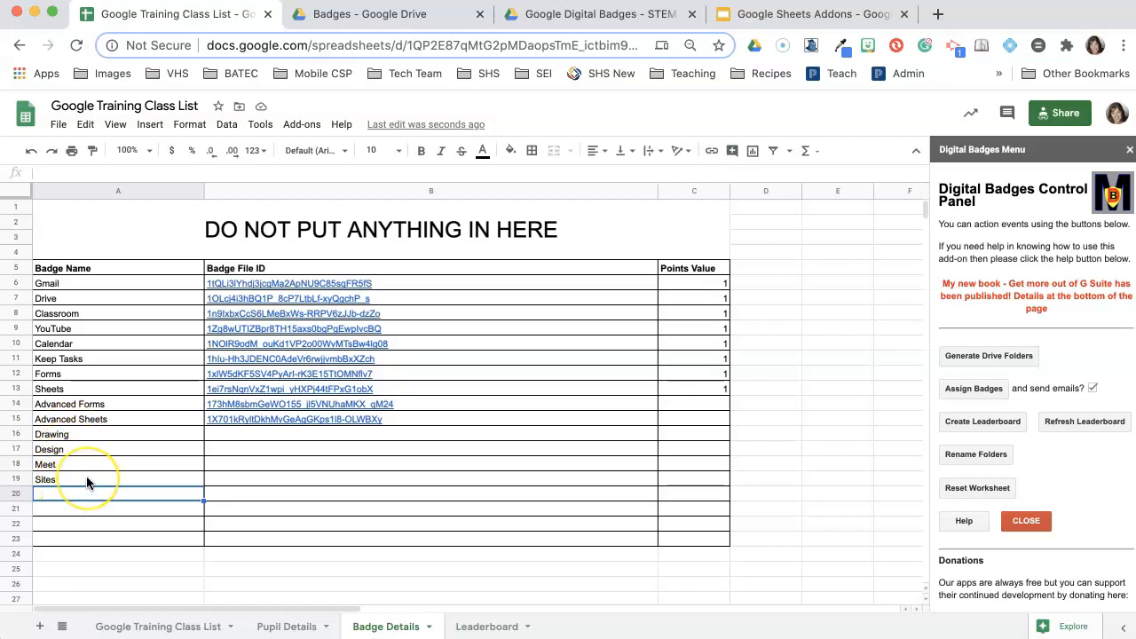
{"action": "type", "text": "15 Hours"}
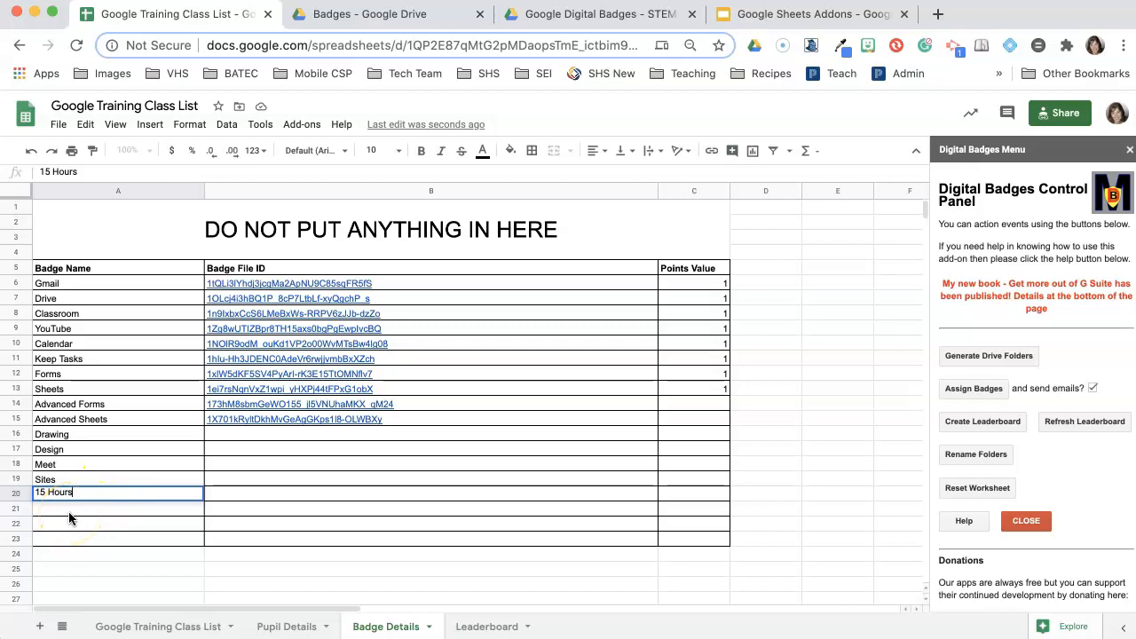
{"action": "left_click", "coordinate": [71, 433]}
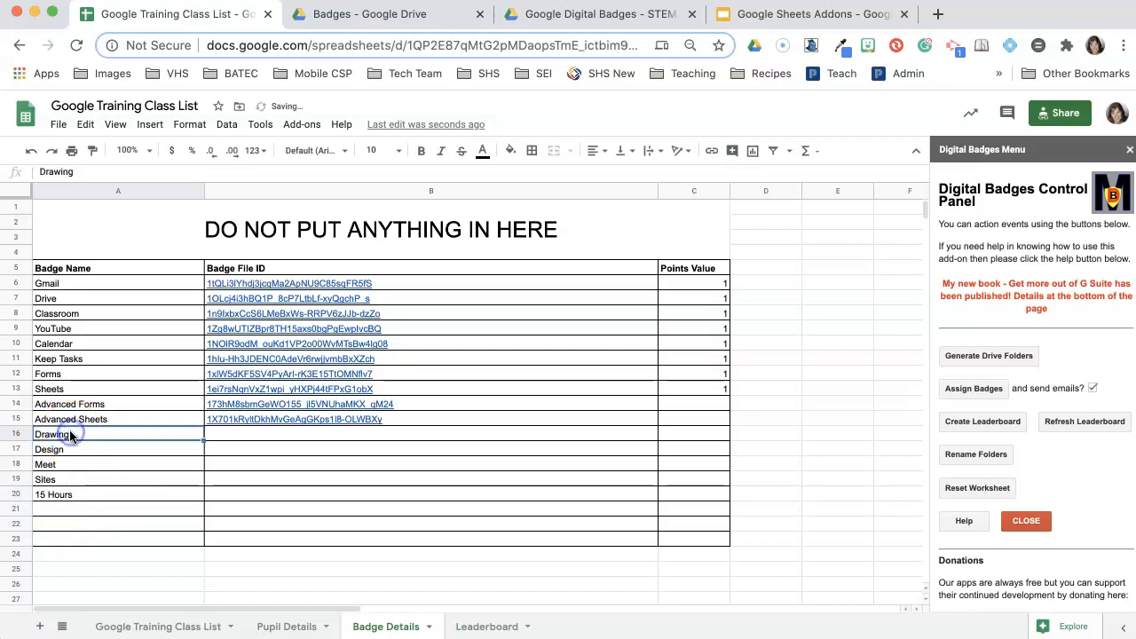
{"action": "left_click", "coordinate": [81, 494], "text": "shift"}
- Copy A16:A20 and paste them transposed into Pupil Details P1:T1 as new headers
{"action": "right_click", "coordinate": [81, 477]}
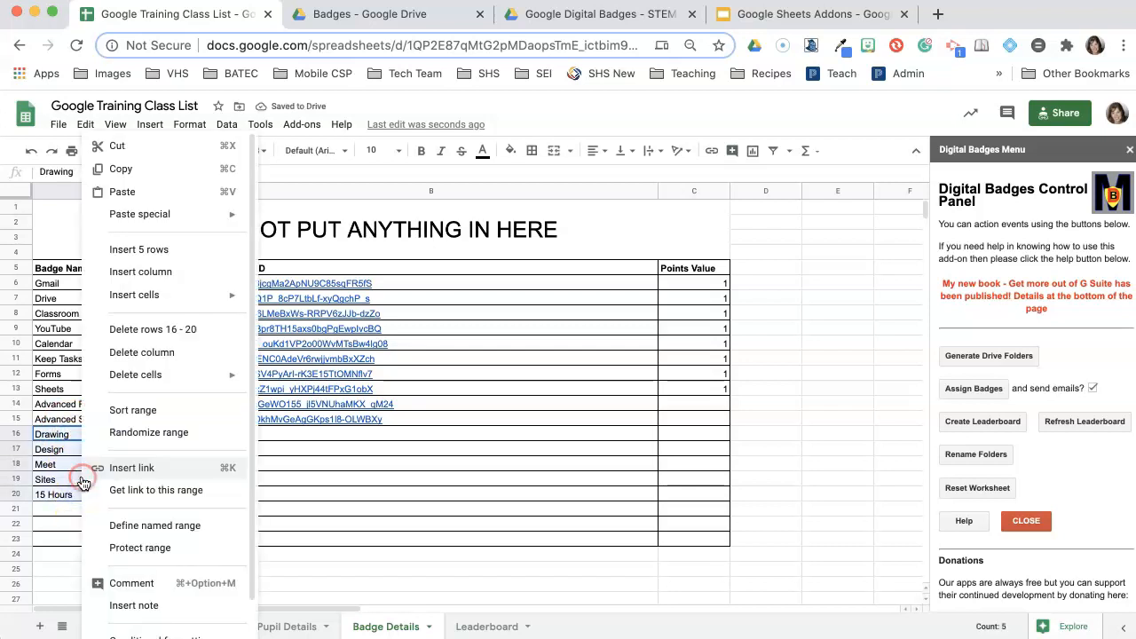
{"action": "mouse_move", "coordinate": [135, 297]}
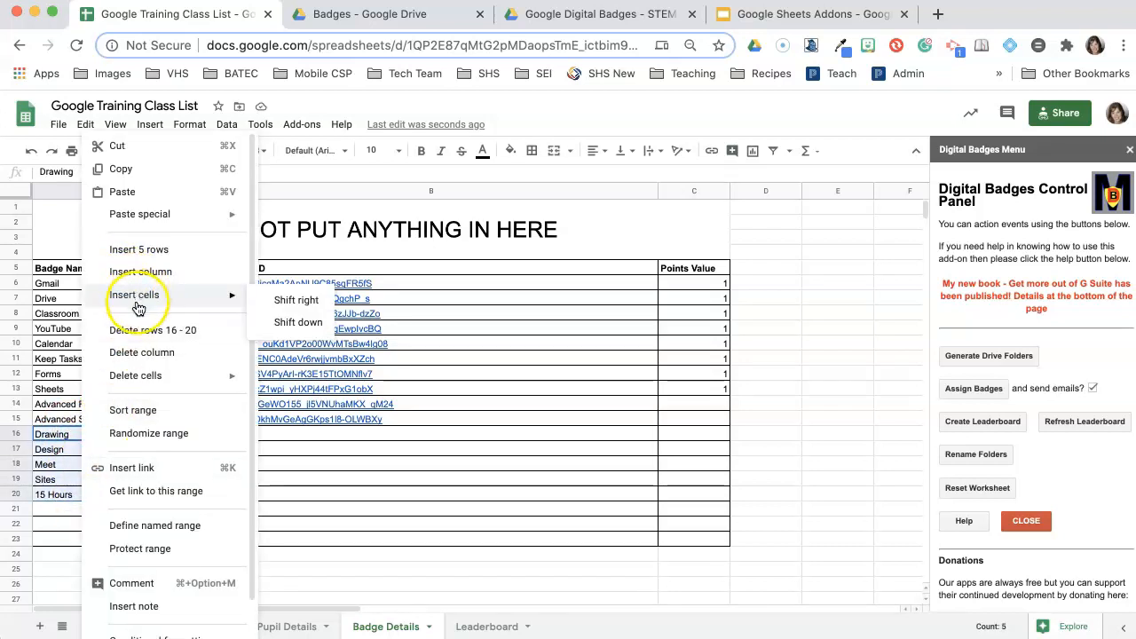
{"action": "left_click", "coordinate": [127, 168]}
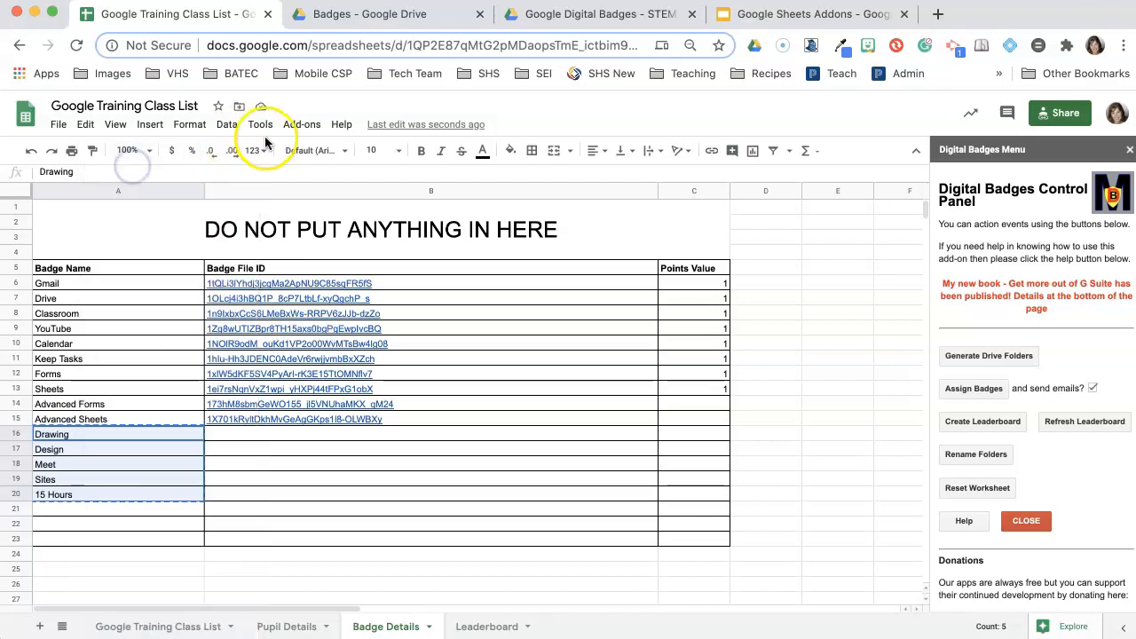
{"action": "left_click", "coordinate": [269, 627]}
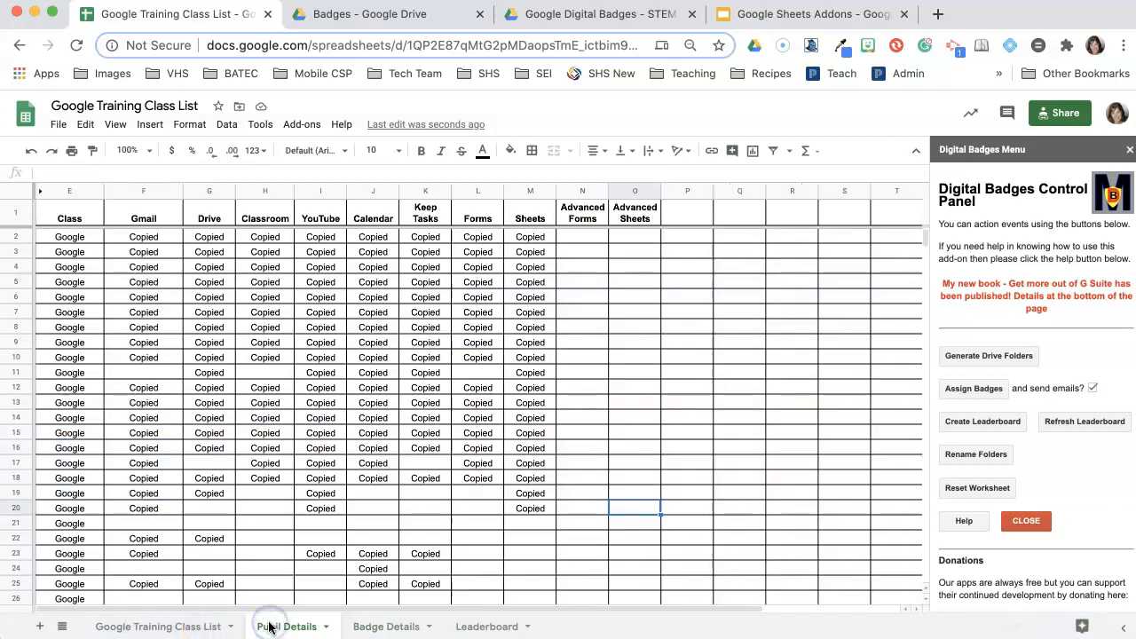
{"action": "right_click", "coordinate": [684, 215]}
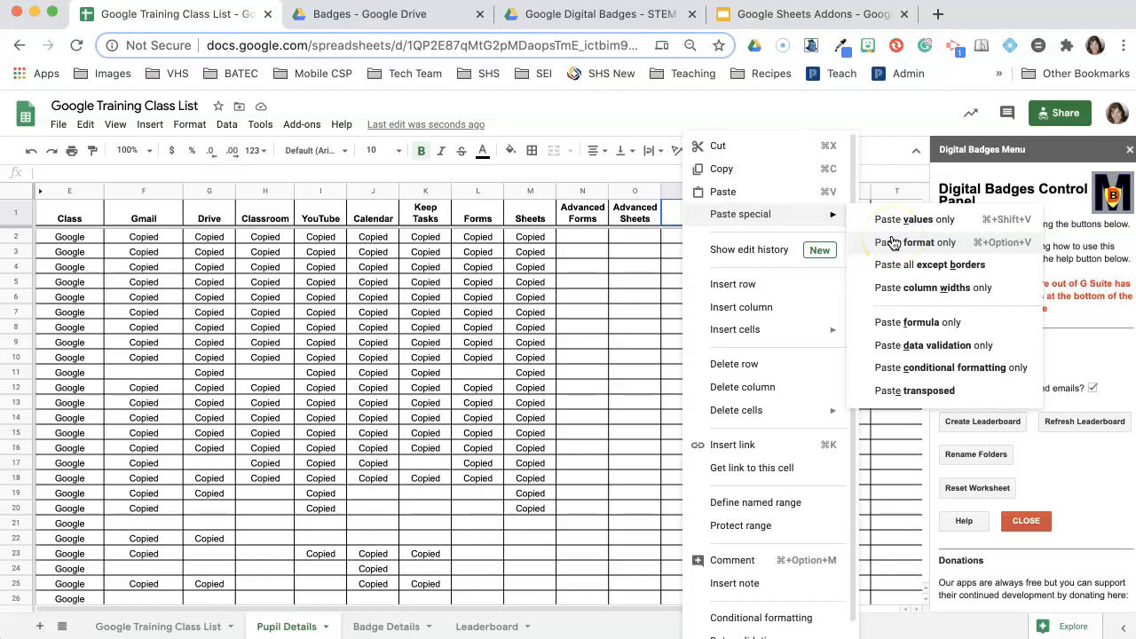
{"action": "left_click", "coordinate": [900, 390]}
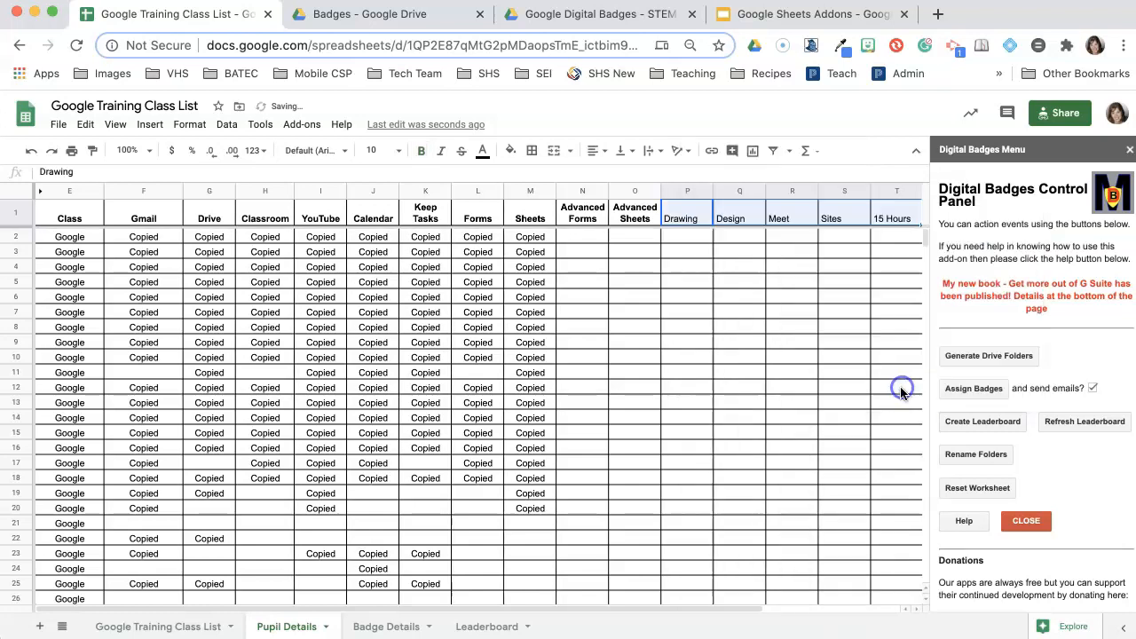
{"action": "scroll", "coordinate": [736, 345], "scroll_direction": "right", "scroll_amount": 3}
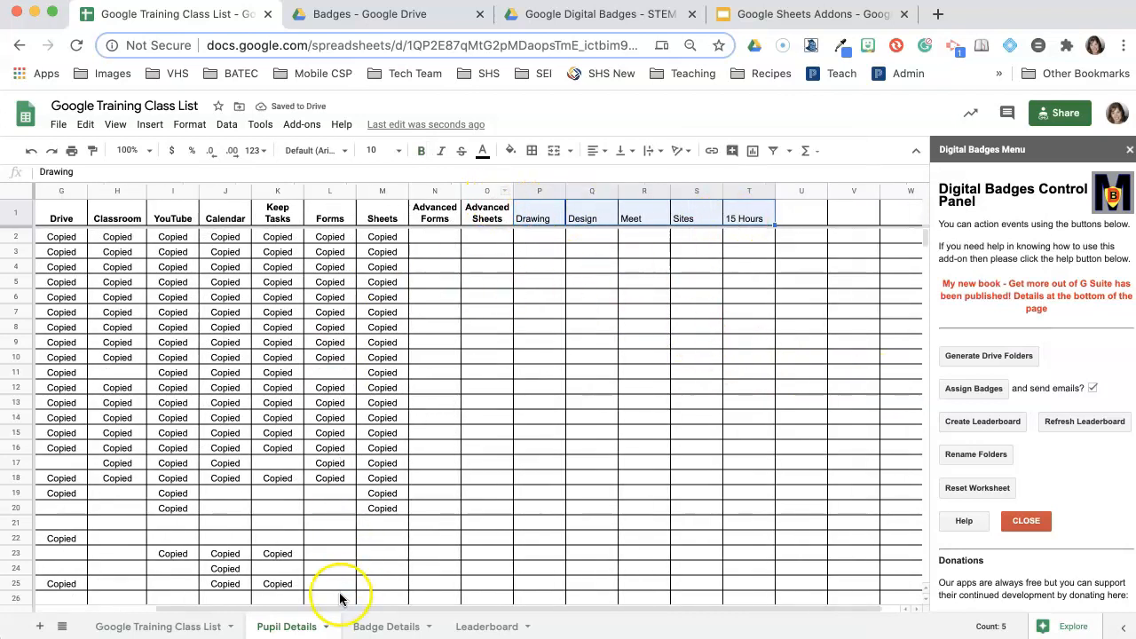
- Check the new Pupil Details headers, then select an empty Badge File ID cell on Badge Details
{"action": "left_click", "coordinate": [377, 627]}
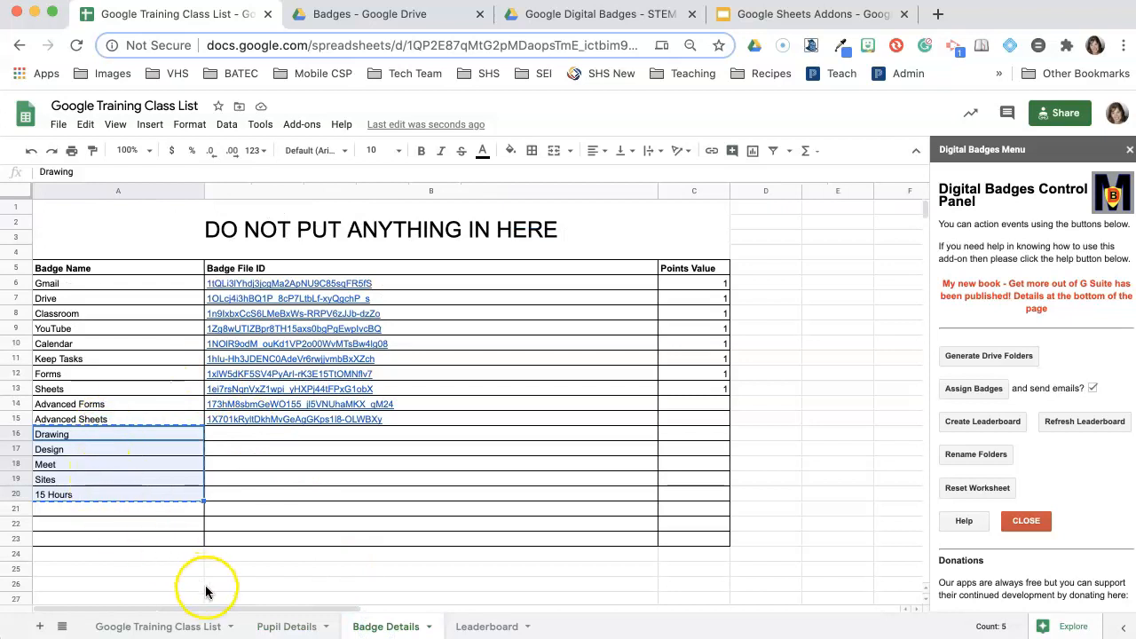
{"action": "left_click", "coordinate": [266, 626]}
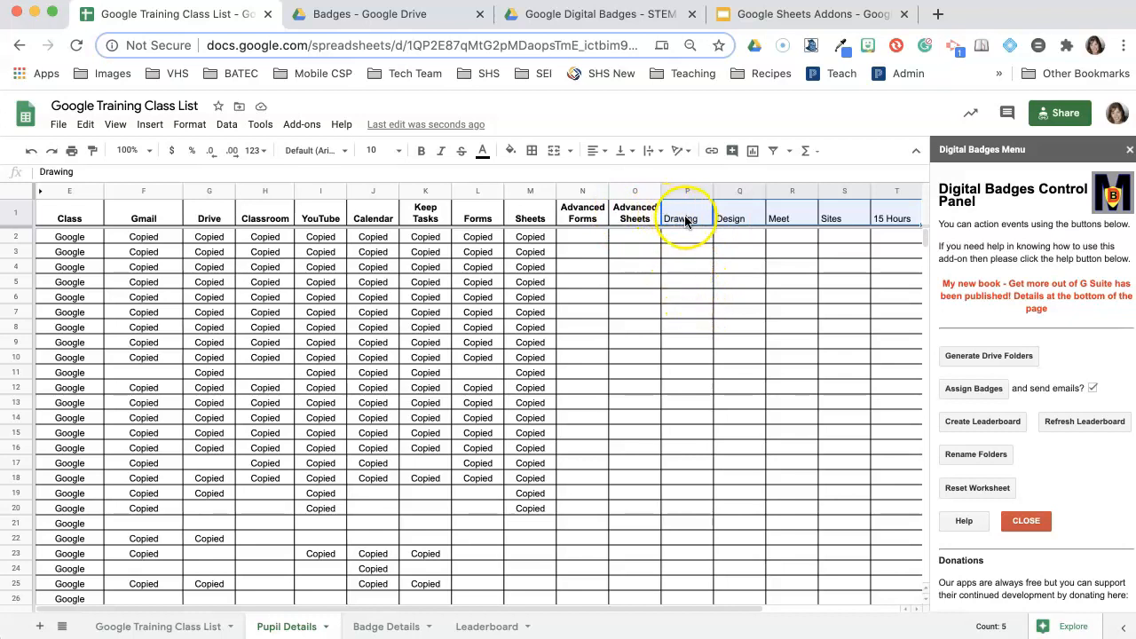
{"action": "left_click", "coordinate": [368, 628]}
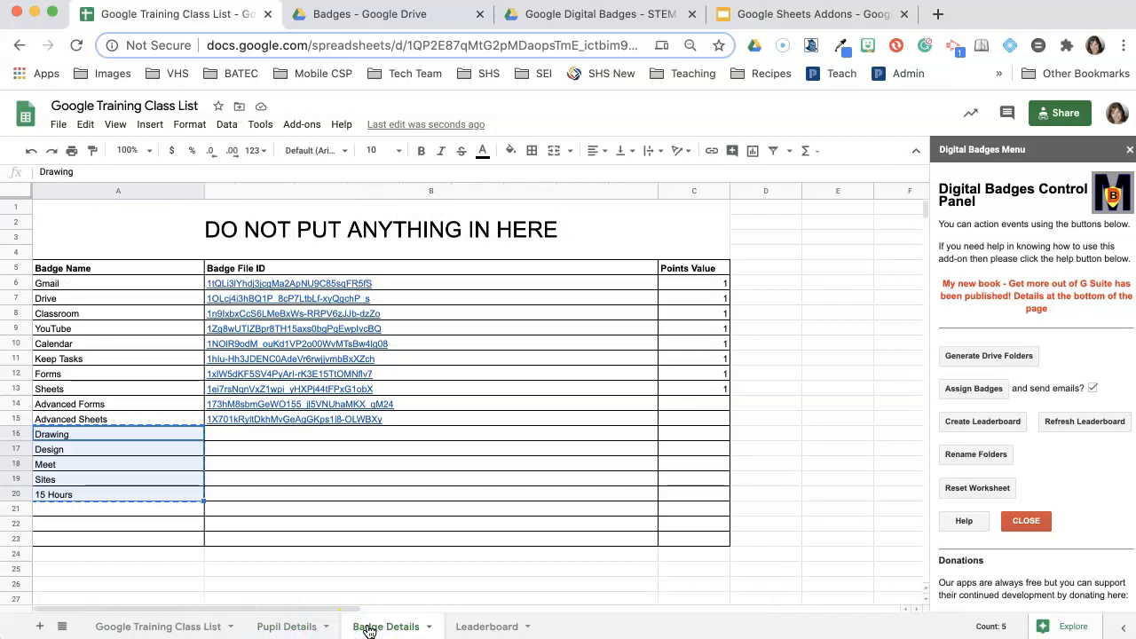
{"action": "left_click", "coordinate": [338, 494]}
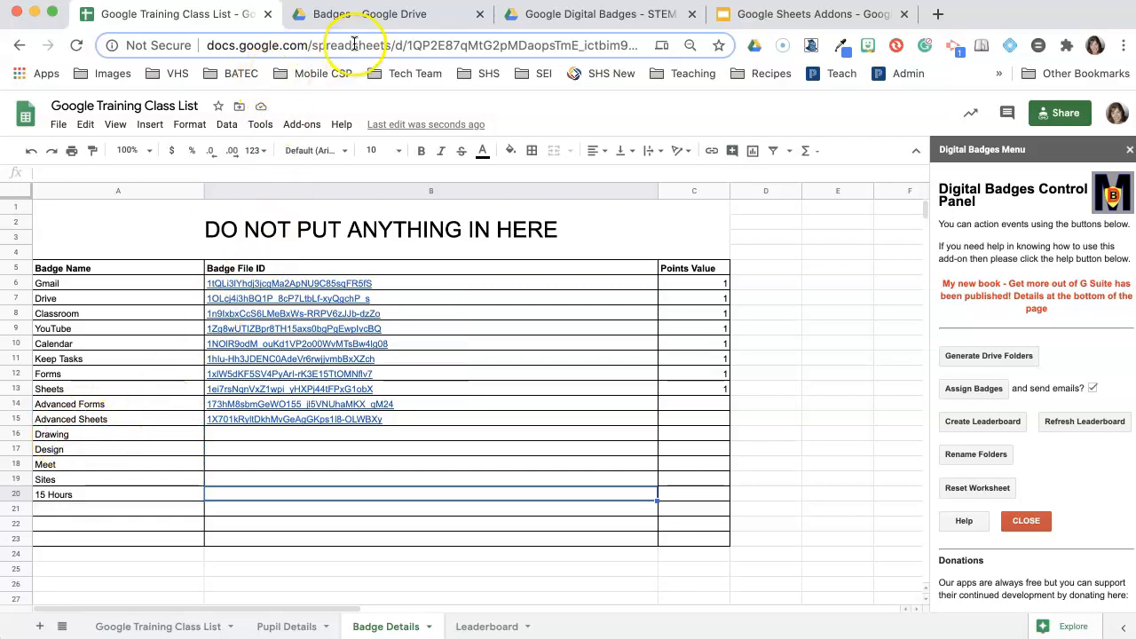
- Get and copy the Google Drawings badge image's shareable link from the Badges folder
{"action": "left_click", "coordinate": [375, 20]}
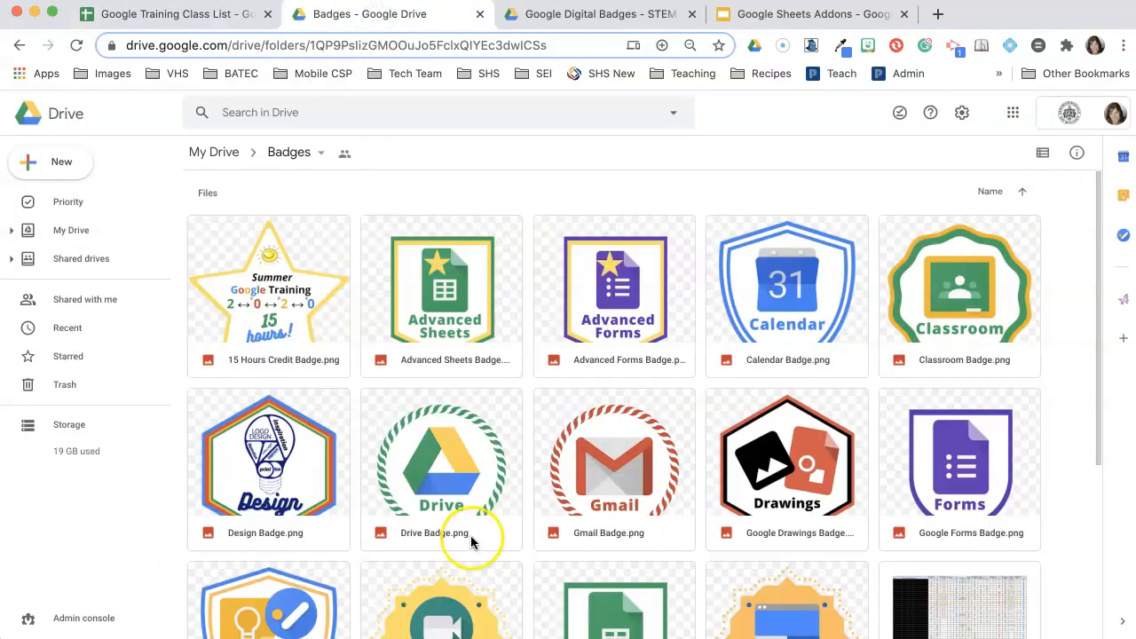
{"action": "scroll", "coordinate": [470, 535], "scroll_direction": "down", "scroll_amount": 3}
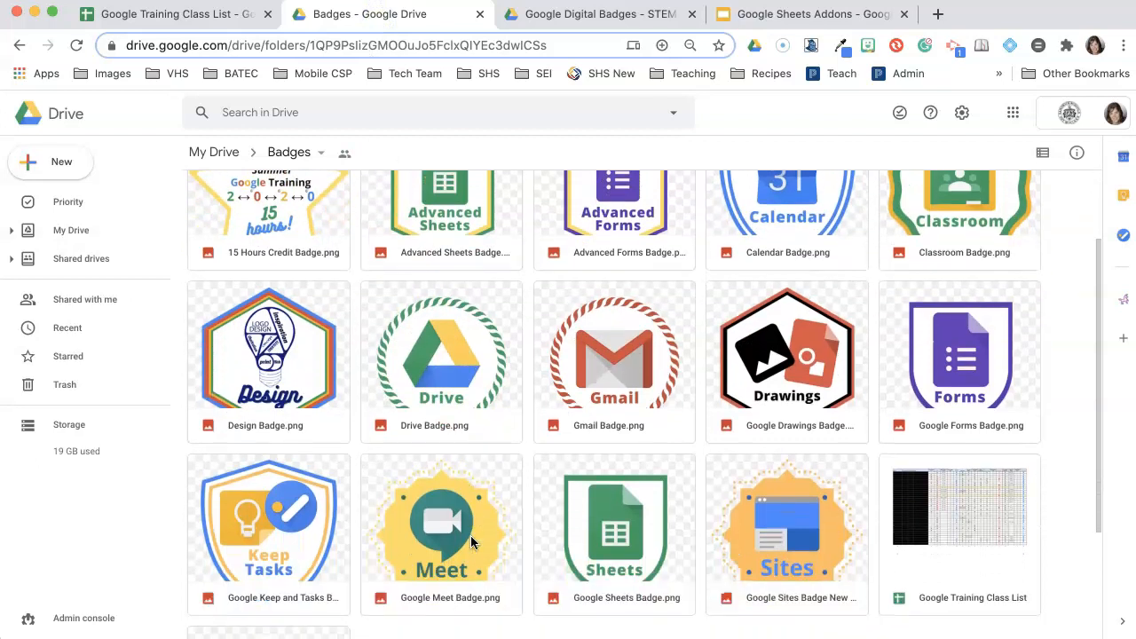
{"action": "scroll", "coordinate": [470, 541], "scroll_direction": "down", "scroll_amount": 1}
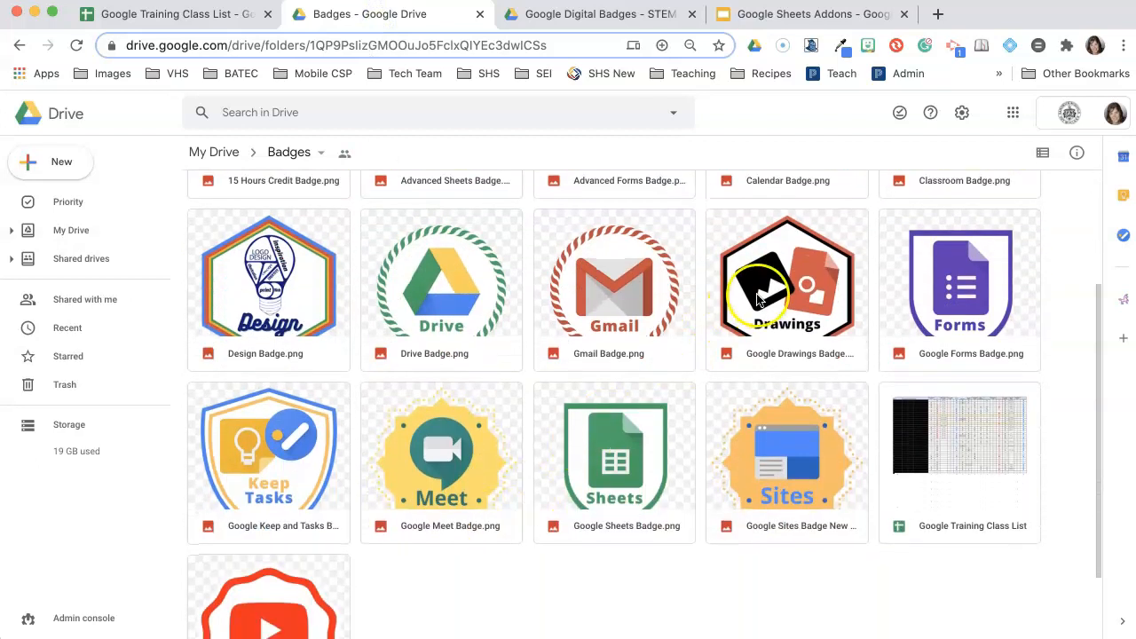
{"action": "right_click", "coordinate": [801, 289]}
{"action": "mouse_move", "coordinate": [821, 286]}
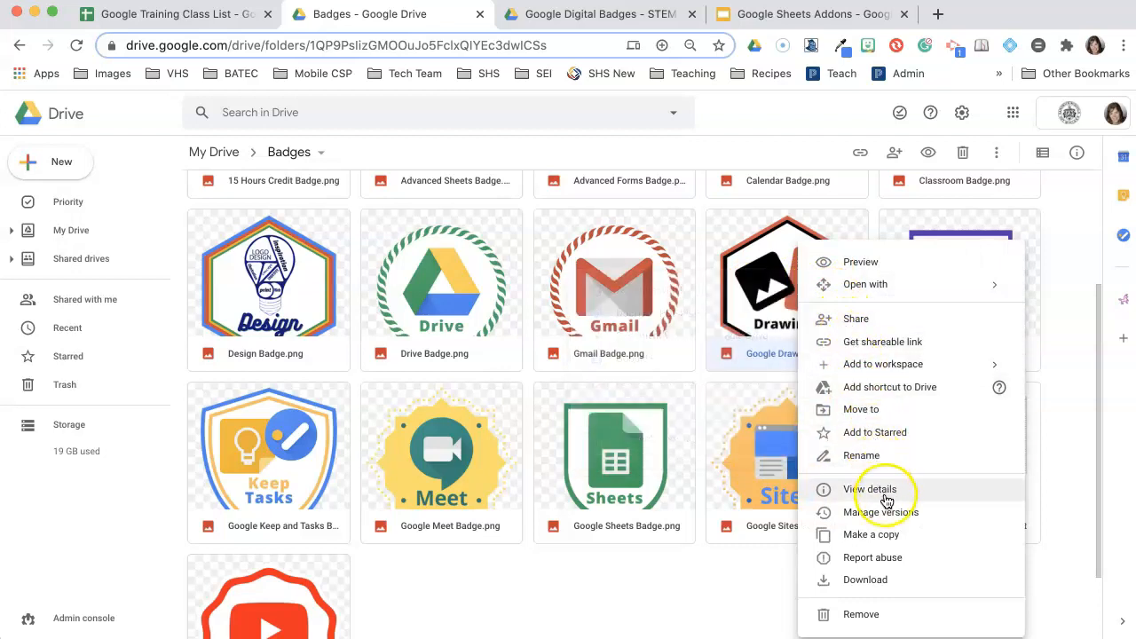
{"action": "left_click", "coordinate": [892, 341]}
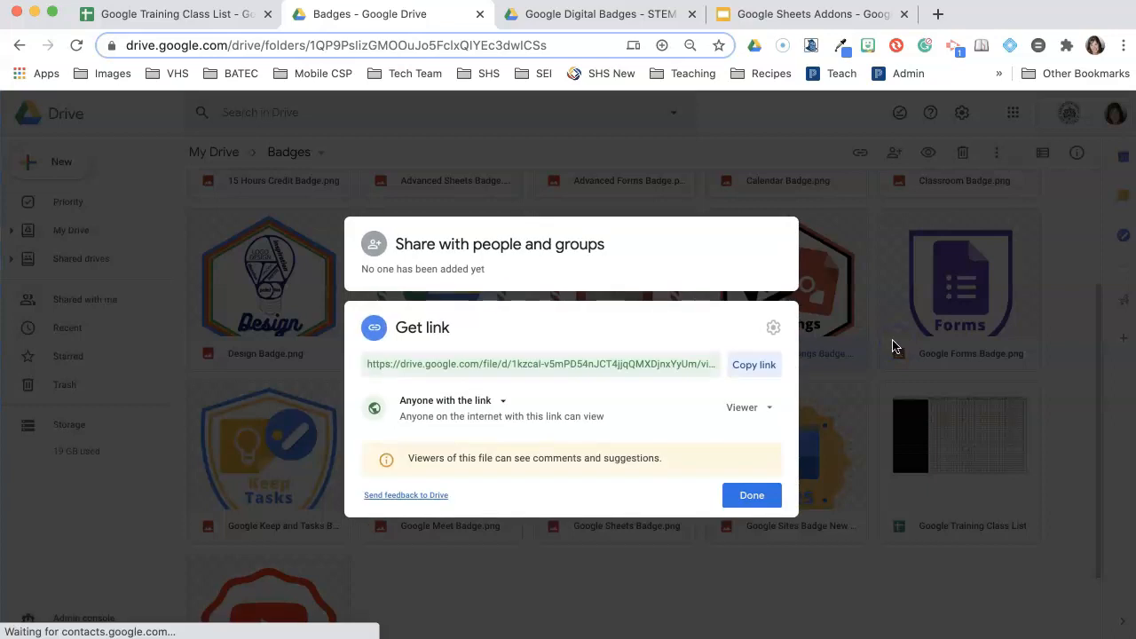
{"action": "left_click", "coordinate": [750, 365]}
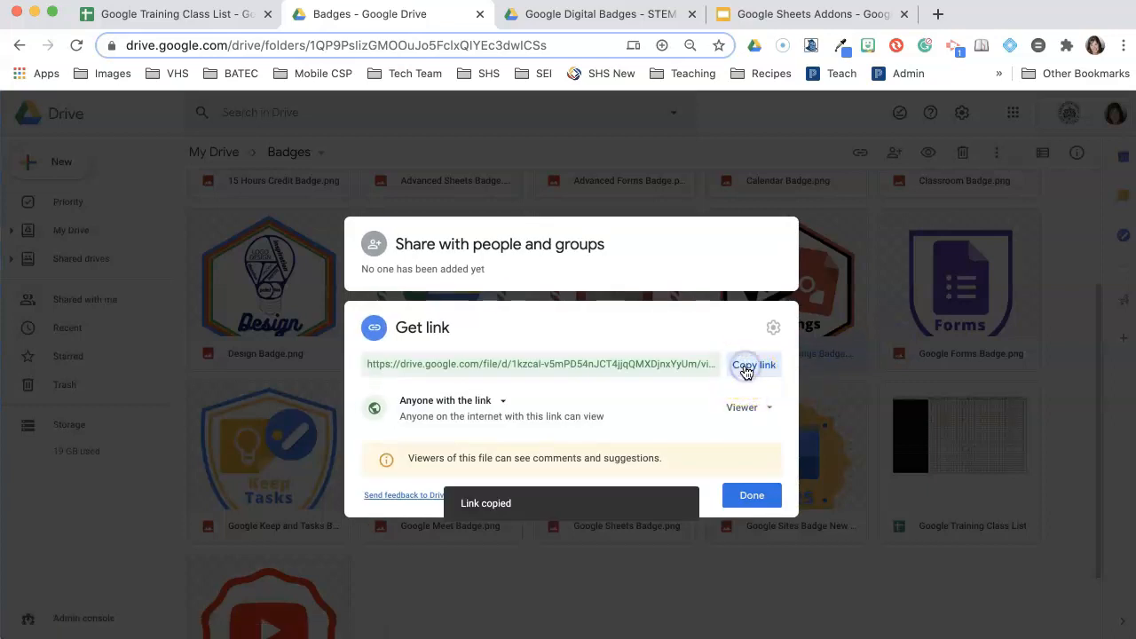
{"action": "left_click", "coordinate": [752, 495]}
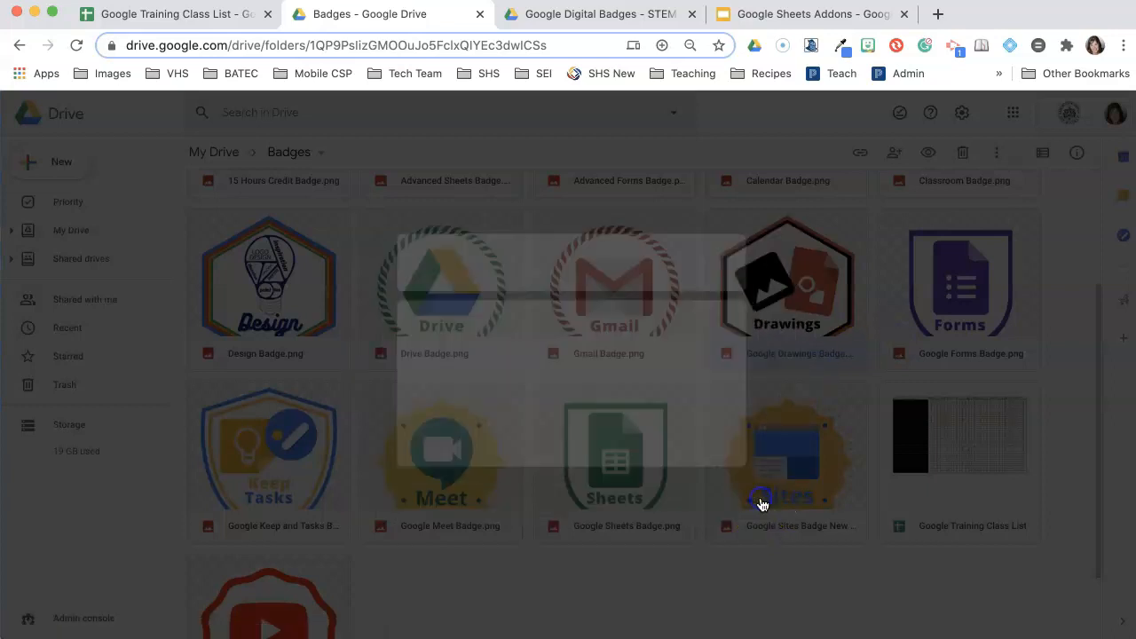
- Paste the copied Drawings badge link into B16 beside Drawing
{"action": "left_click", "coordinate": [216, 16]}
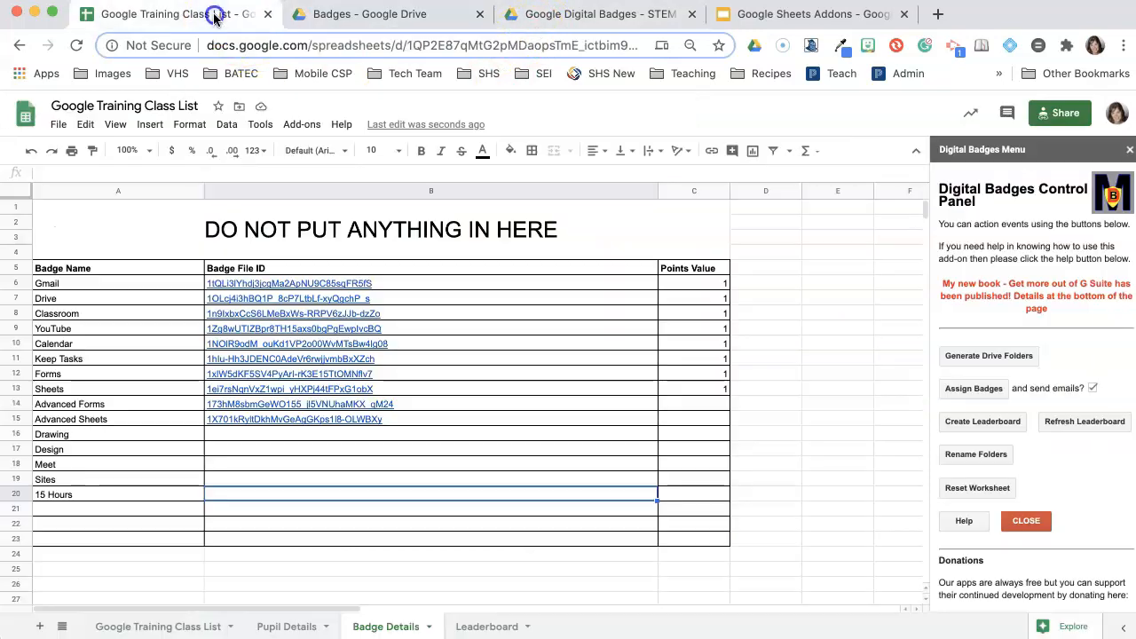
{"action": "left_click", "coordinate": [241, 435]}
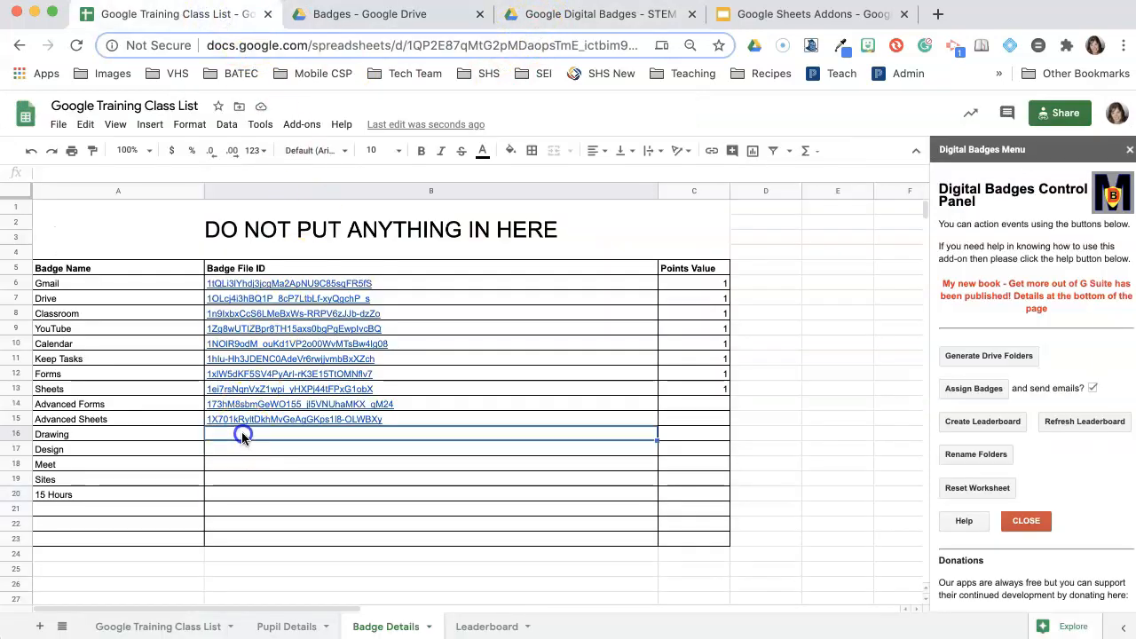
{"action": "key", "text": "super+v"}
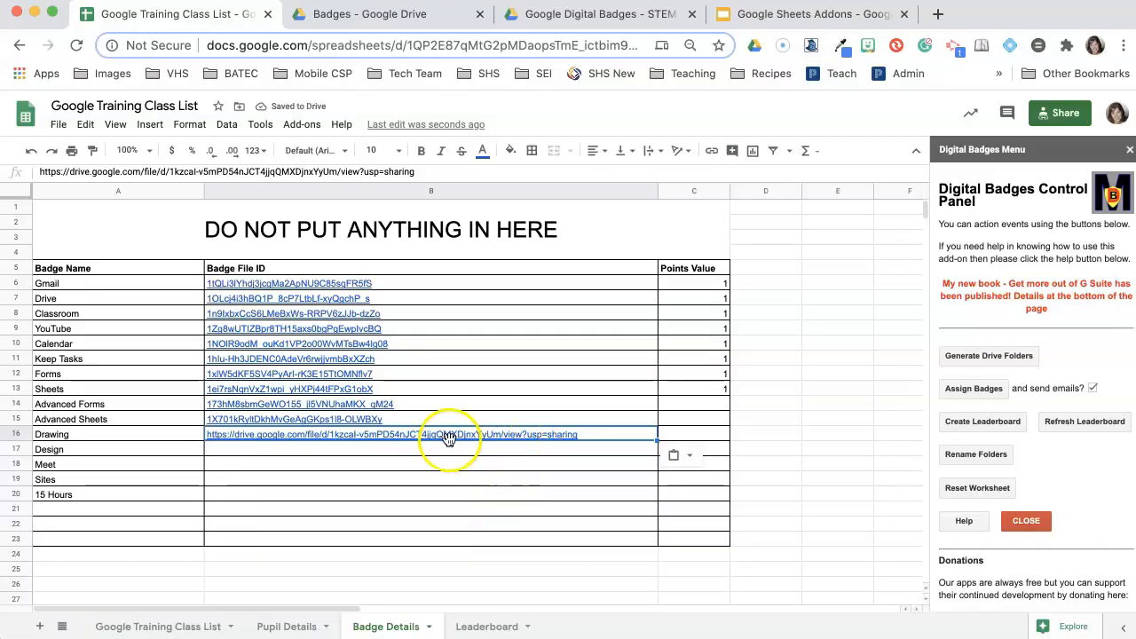
{"action": "mouse_move", "coordinate": [300, 435]}
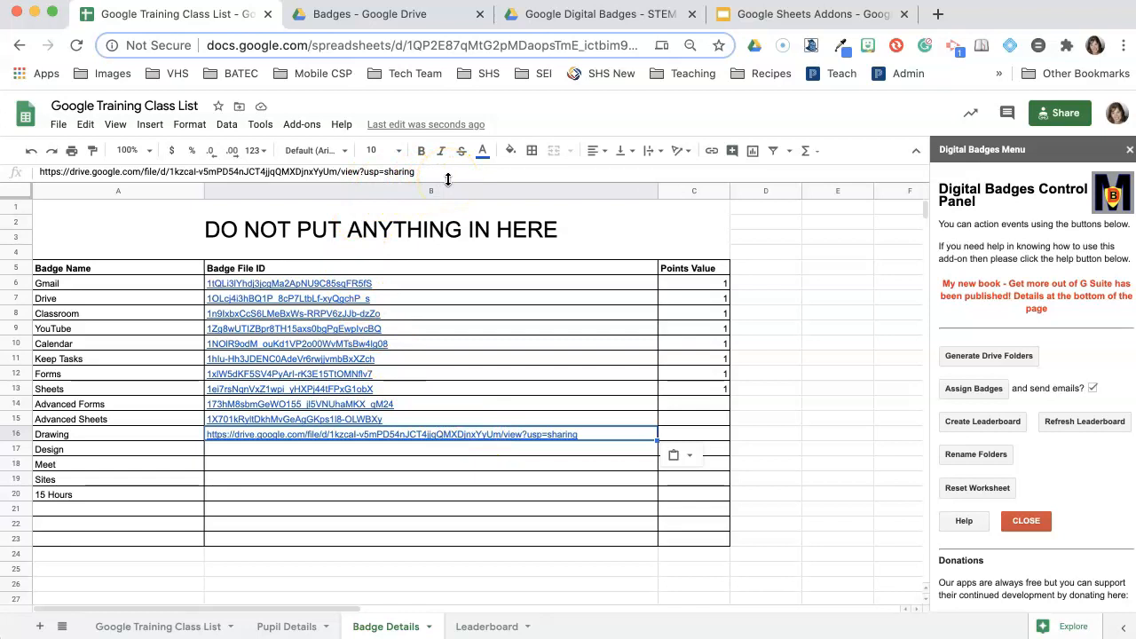
- Zoom the sheet to 200%, set the browser page to 175%, and close the Digital Badges panel
{"action": "left_click", "coordinate": [129, 150]}
{"action": "left_click", "coordinate": [133, 311]}
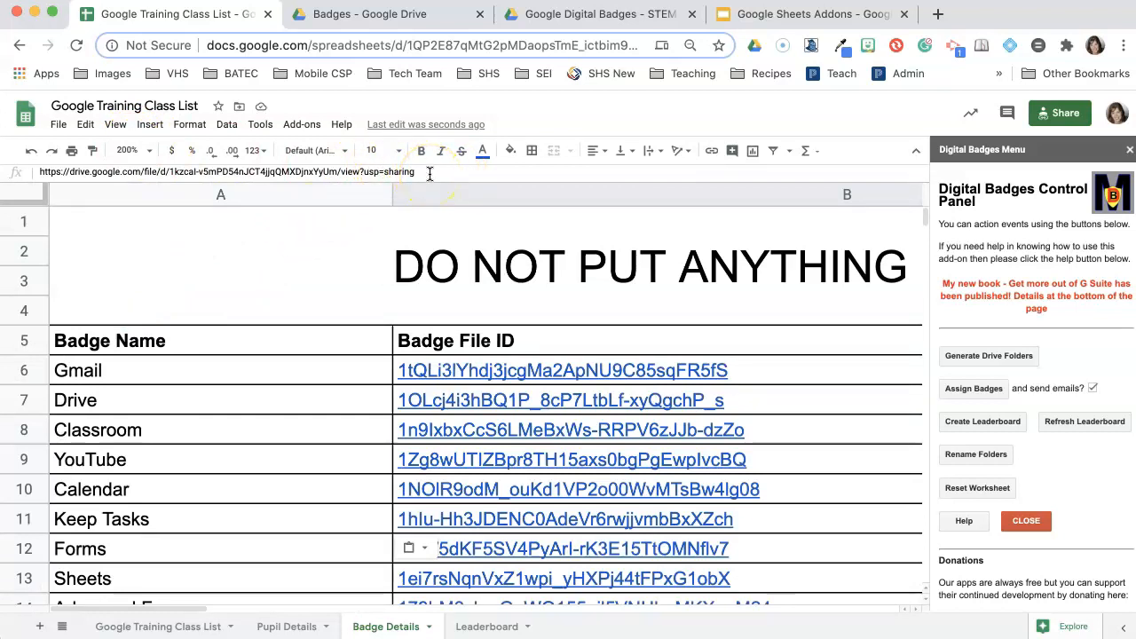
{"action": "key", "text": "super+equal"}
{"action": "key", "text": "super+equal"}
{"action": "key", "text": "super+equal"}
{"action": "key", "text": "super+equal"}
{"action": "key", "text": "super+equal"}
{"action": "key", "text": "super+equal"}
{"action": "key", "text": "super+equal"}
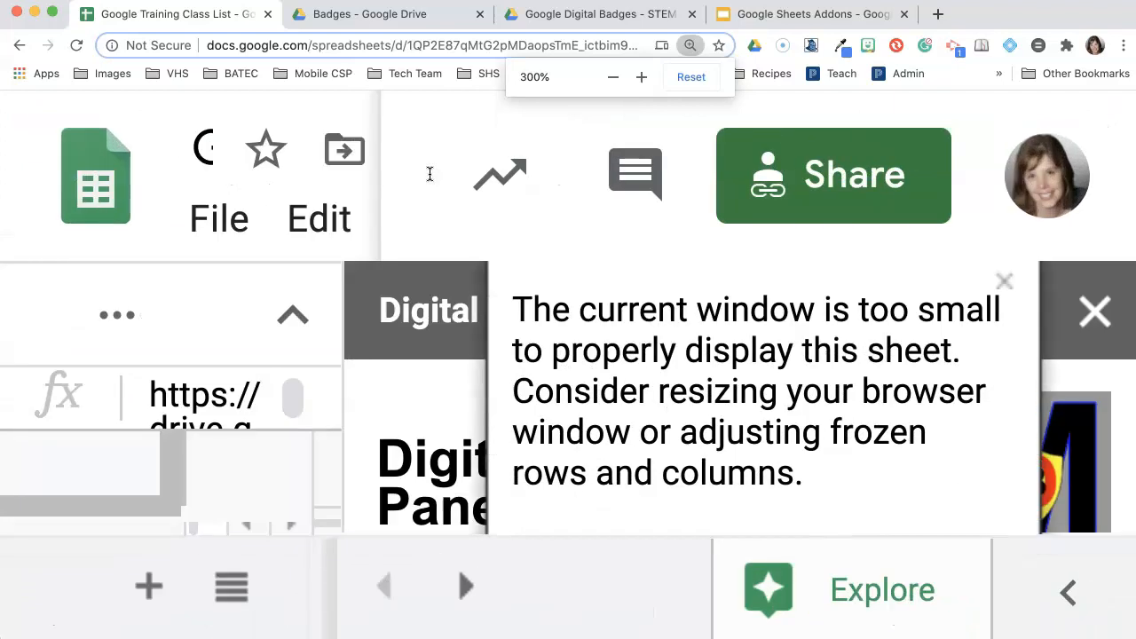
{"action": "key", "text": "super+minus"}
{"action": "key", "text": "super+minus"}
{"action": "key", "text": "super+minus"}
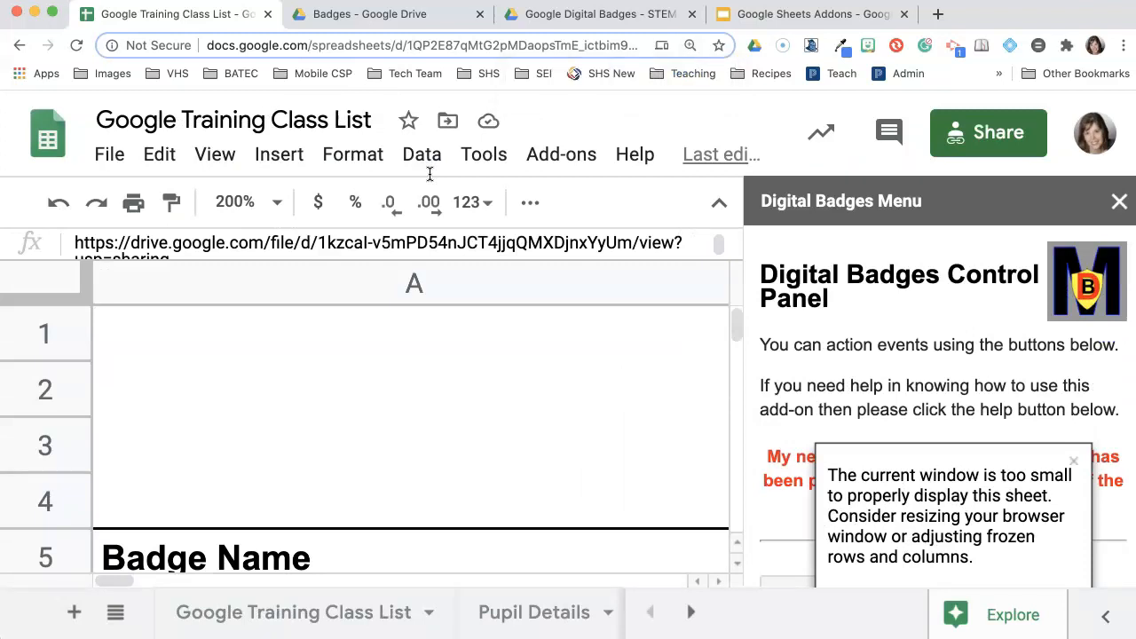
{"action": "left_click", "coordinate": [1120, 202]}
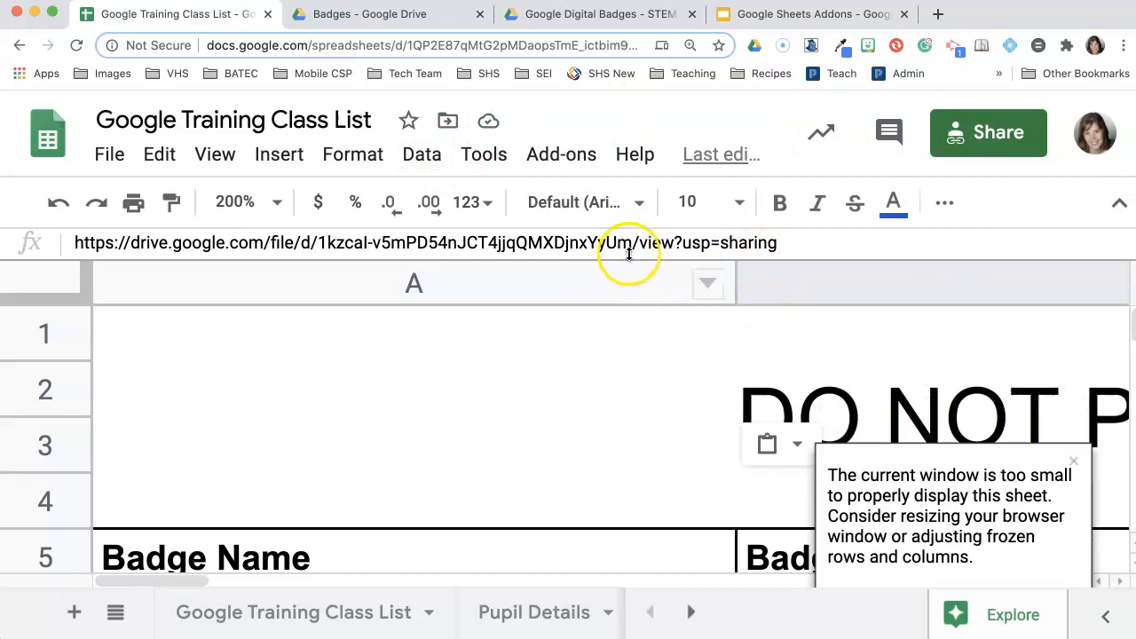
{"action": "left_click_drag", "start_coordinate": [633, 242], "coordinate": [796, 243]}
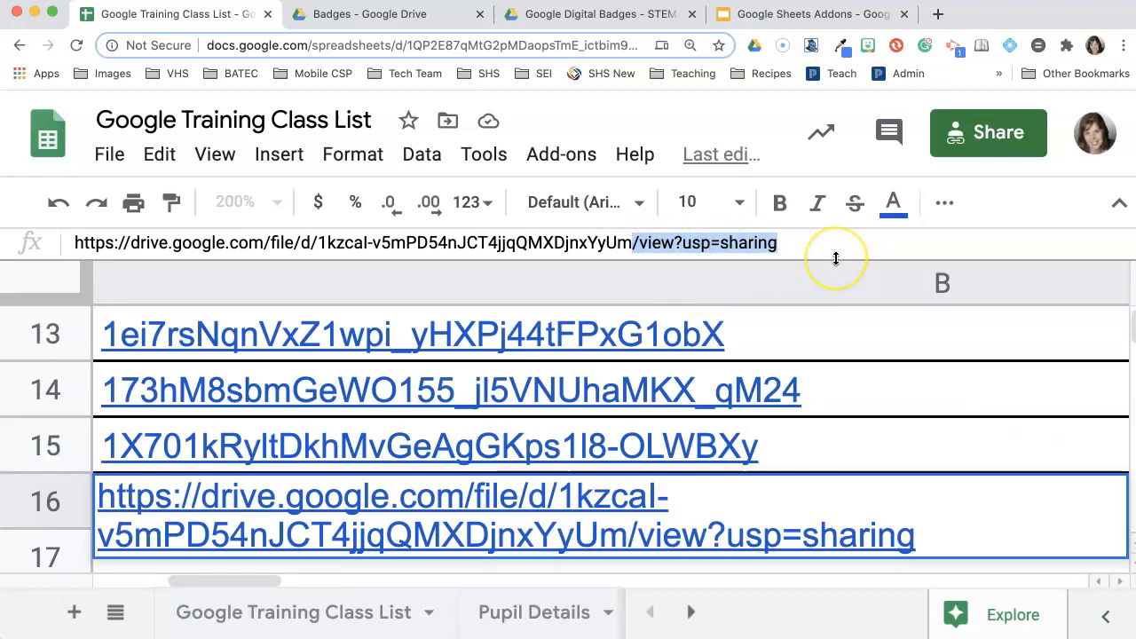
{"action": "key", "text": "BackSpace"}
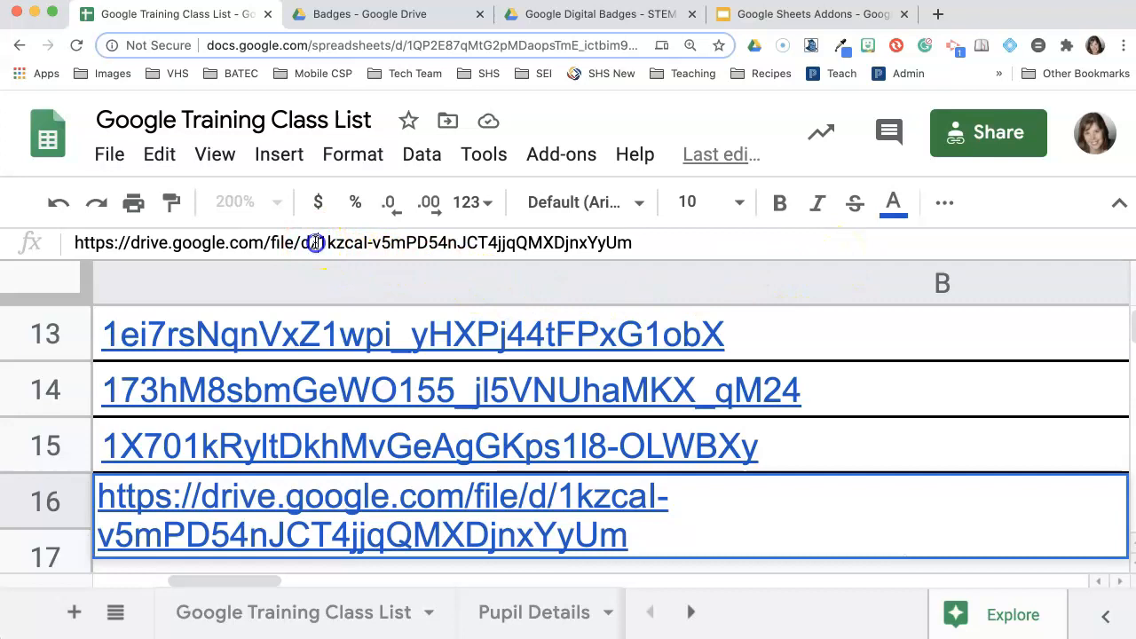
{"action": "left_click_drag", "start_coordinate": [273, 245], "coordinate": [60, 244]}
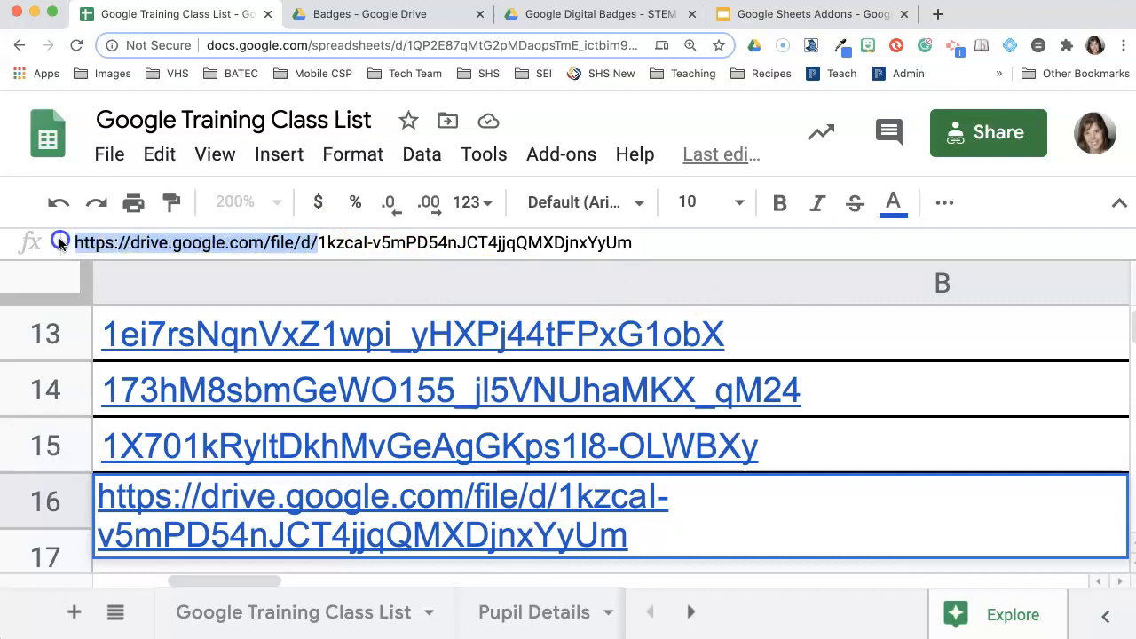
{"action": "key", "text": "BackSpace"}
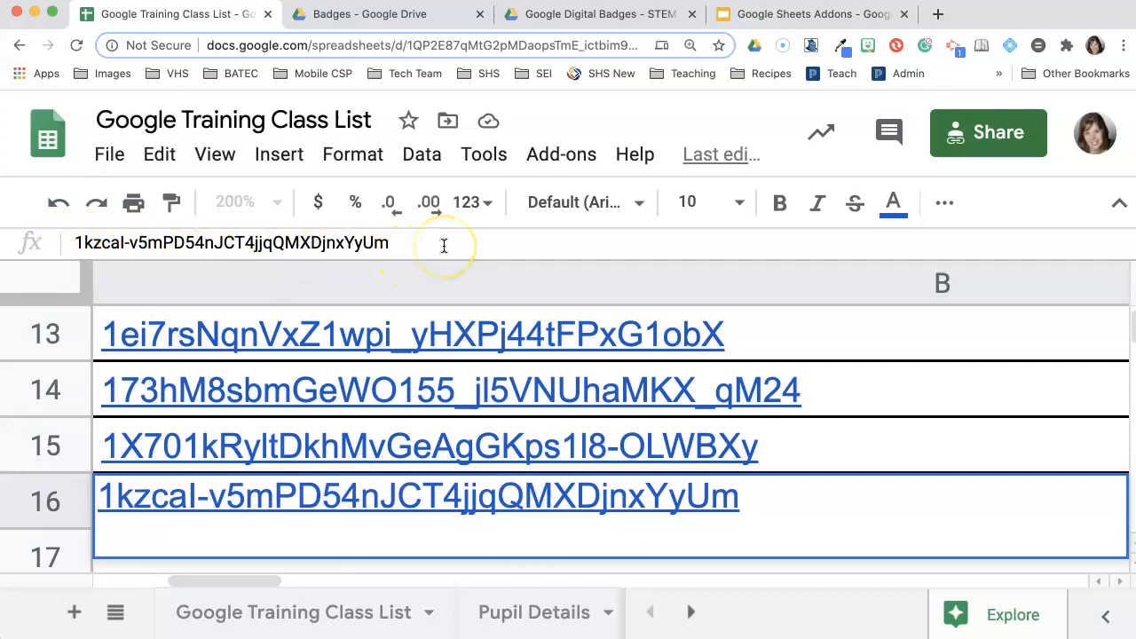
{"action": "key", "text": "Return"}
- Zoom the browser page out twice to show more rows and column C
{"action": "scroll", "coordinate": [497, 435], "scroll_direction": "down", "scroll_amount": 3}
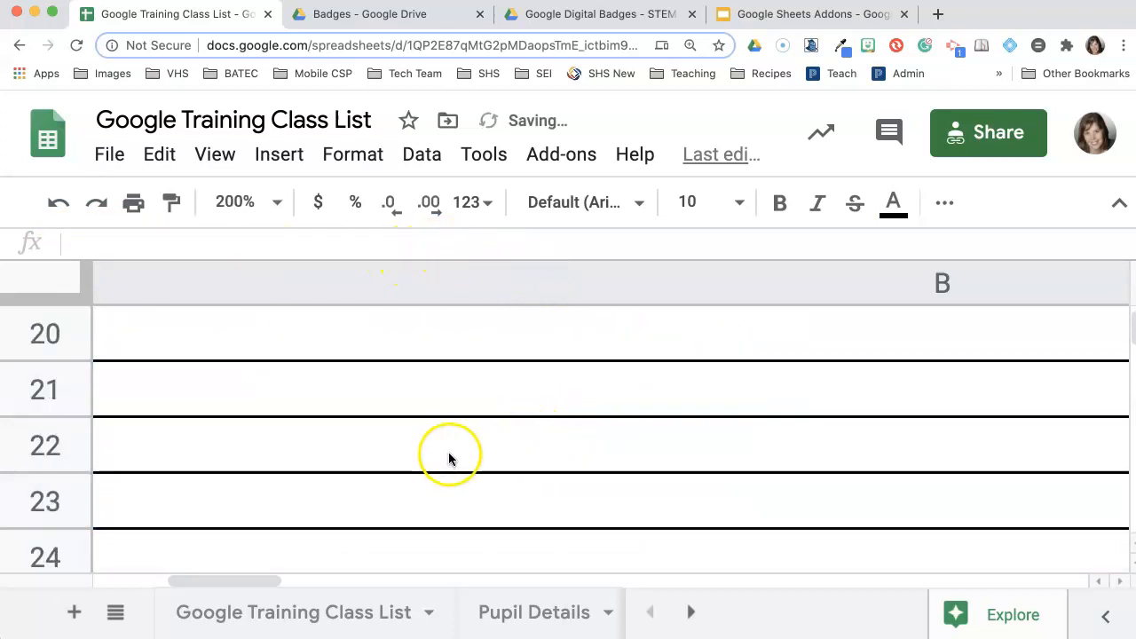
{"action": "scroll", "coordinate": [448, 452], "scroll_direction": "up", "scroll_amount": 5}
{"action": "scroll", "coordinate": [460, 448], "scroll_direction": "up", "scroll_amount": 1}
{"action": "key", "text": "super+minus"}
{"action": "key", "text": "super+minus"}
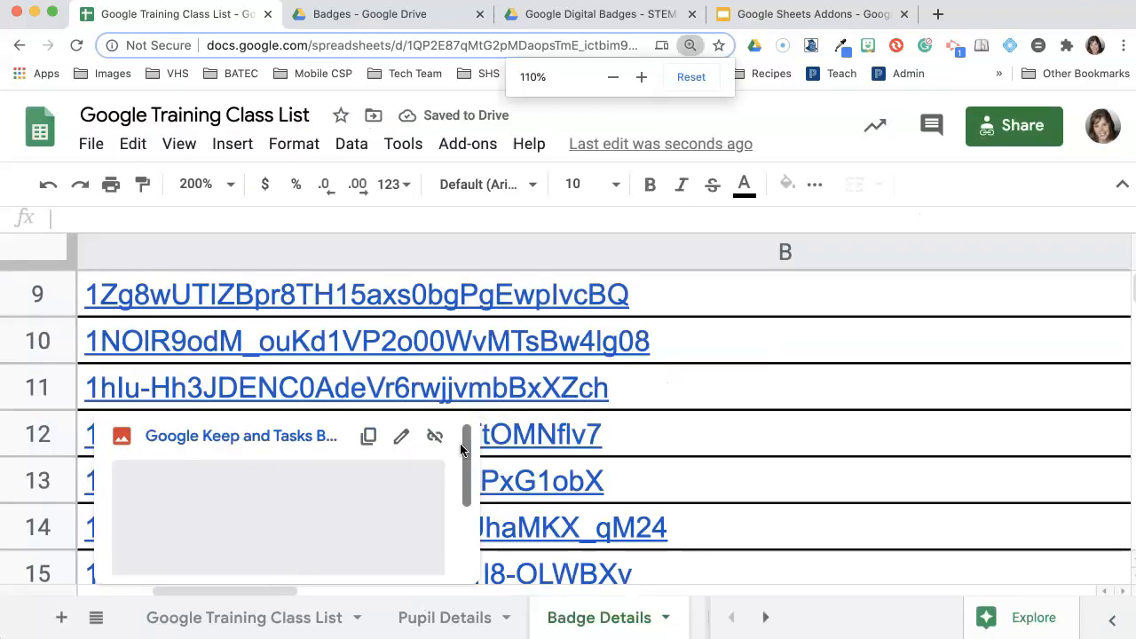
{"action": "key", "text": "super+minus"}
{"action": "key", "text": "super+minus"}
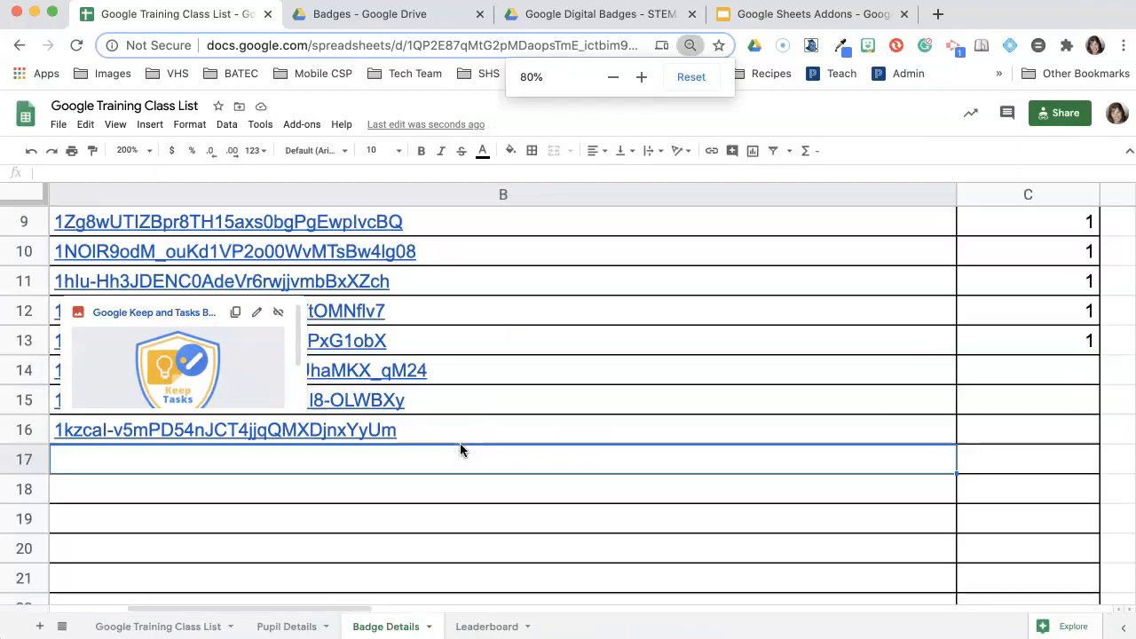
{"action": "scroll", "coordinate": [151, 506], "scroll_direction": "left", "scroll_amount": 3}
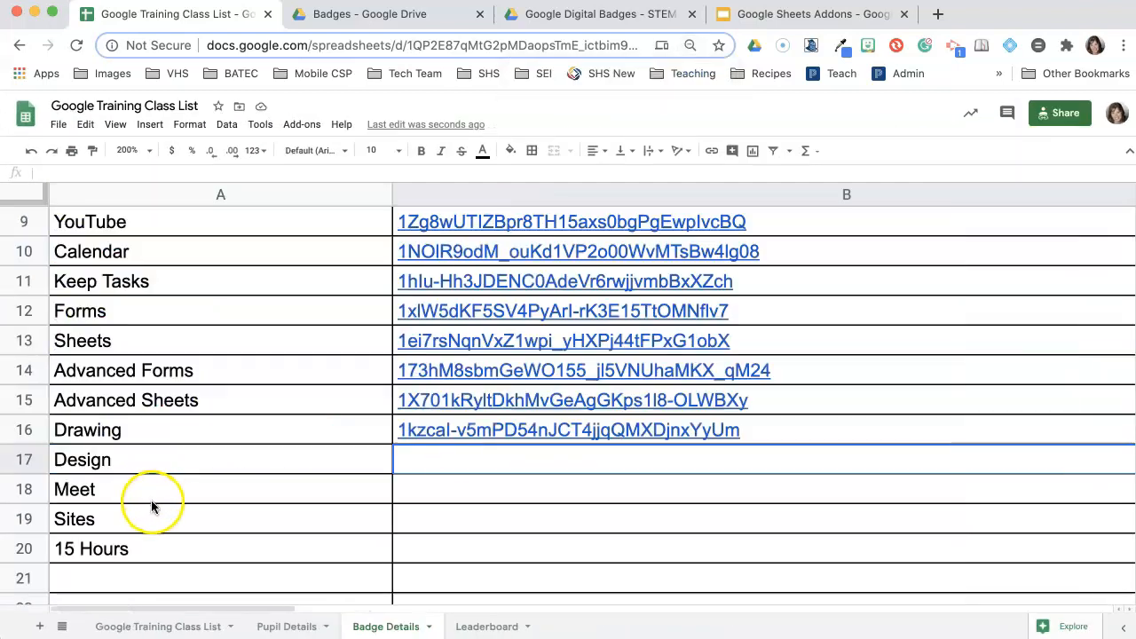
- Check the Drawing badge's ID cell, then move over to the Badges folder in Drive
{"action": "left_click", "coordinate": [495, 435]}
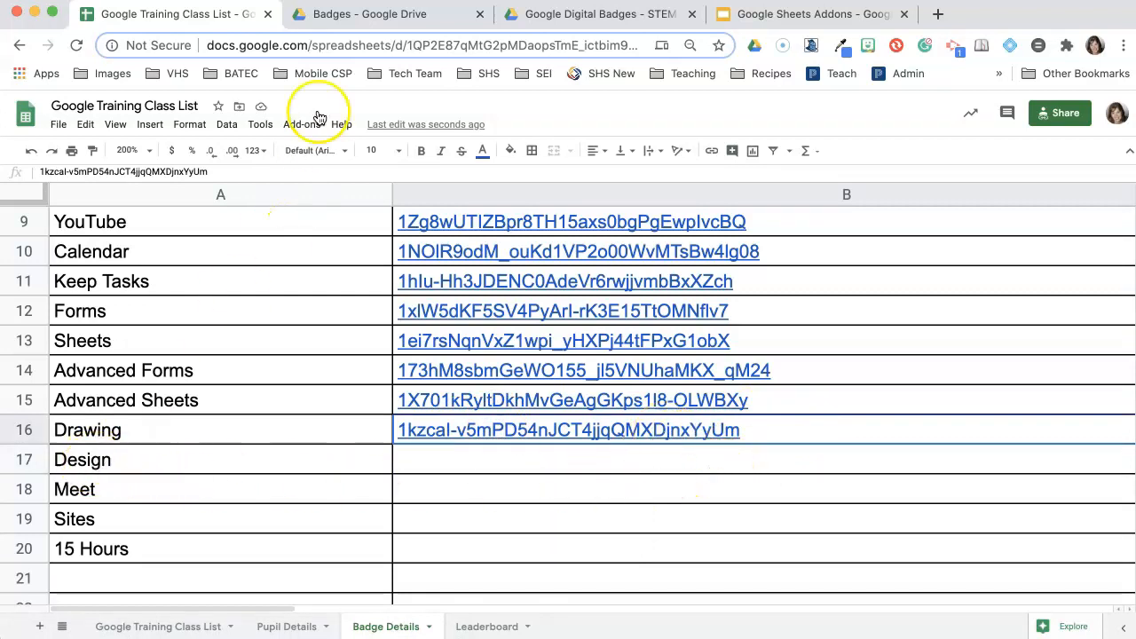
{"action": "left_click", "coordinate": [371, 25]}
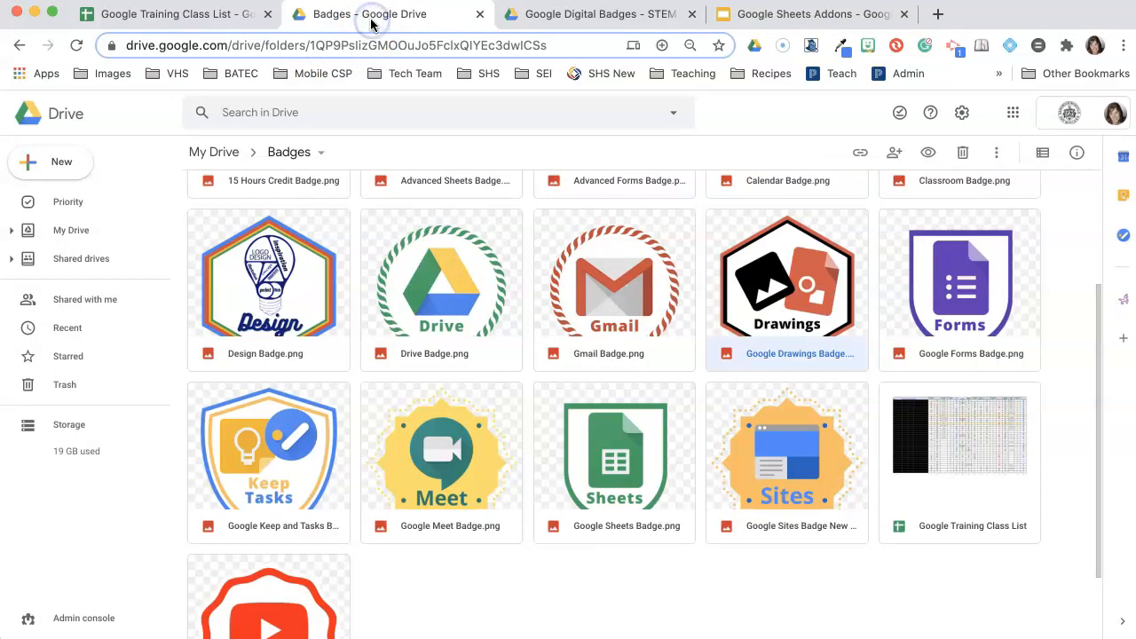
{"action": "left_click", "coordinate": [523, 24]}
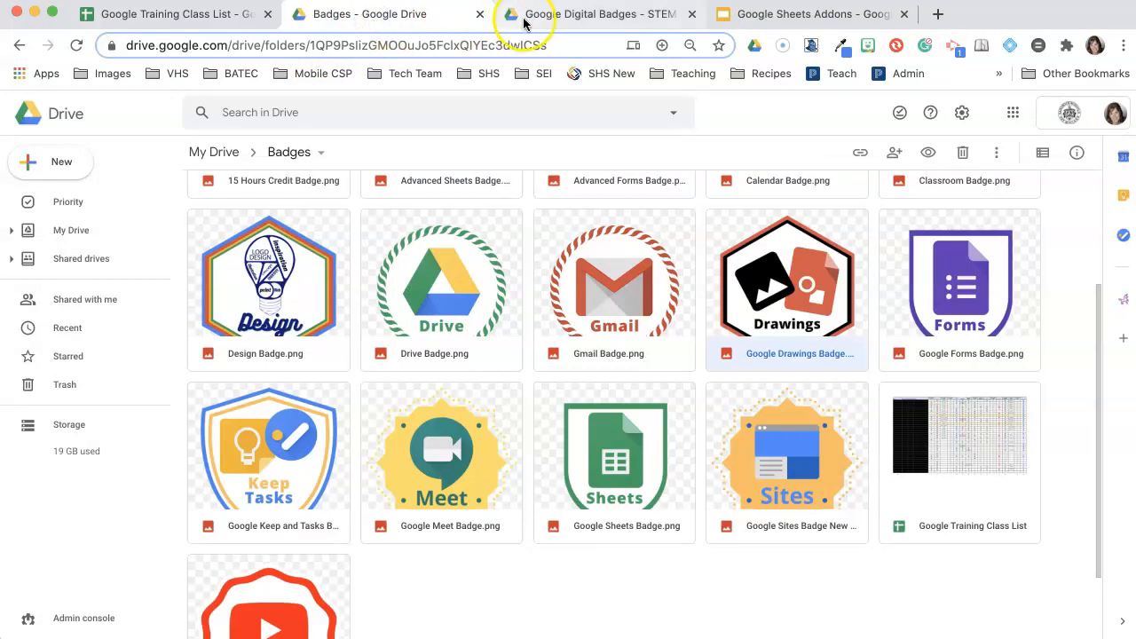
{"action": "left_click", "coordinate": [176, 19]}
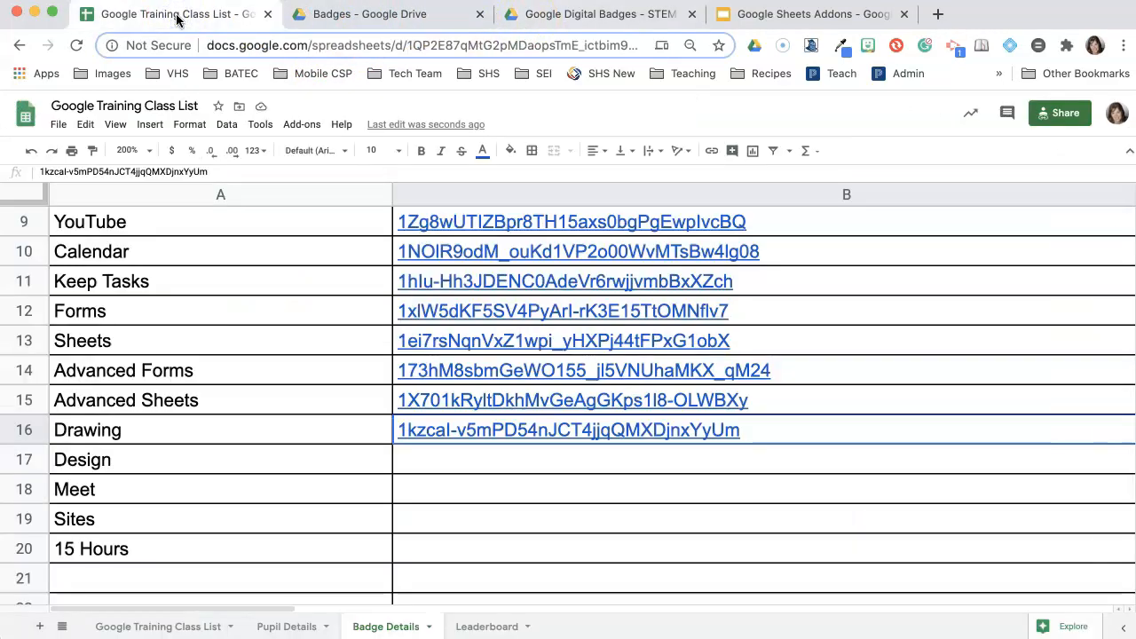
{"action": "left_click", "coordinate": [297, 15]}
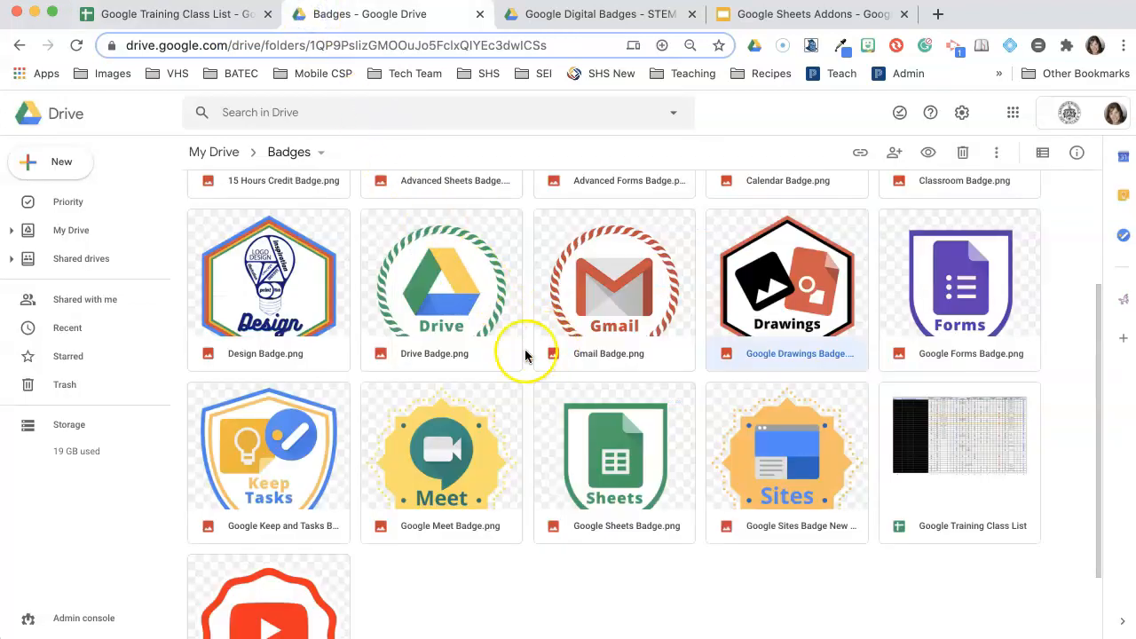
- Get and copy the shareable link for Design Badge.png, then return to the spreadsheet
{"action": "right_click", "coordinate": [268, 287]}
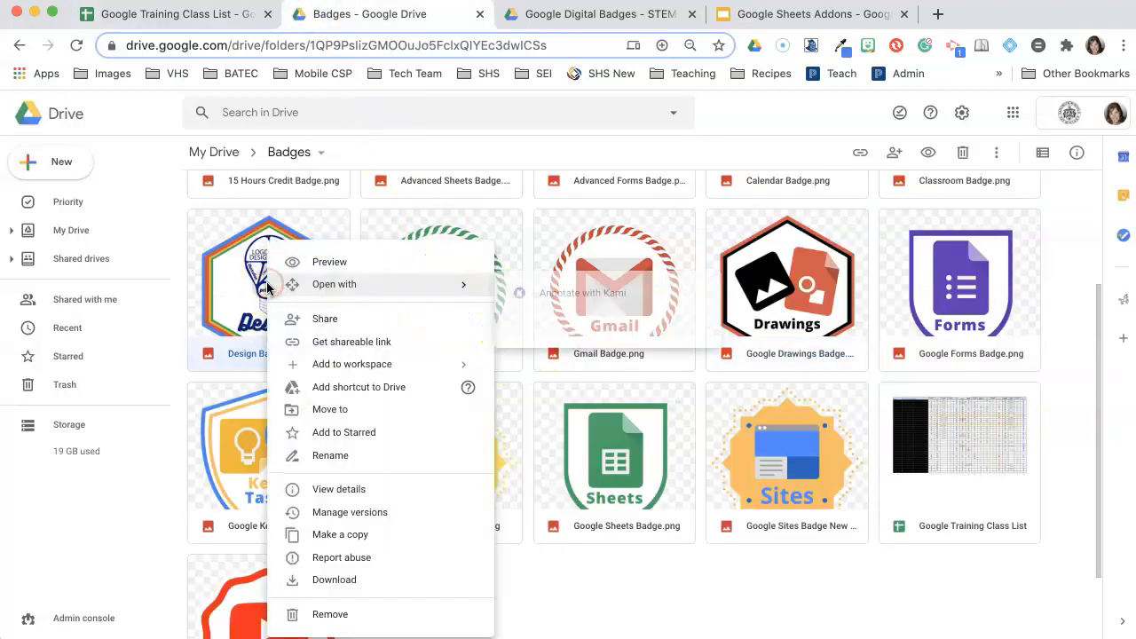
{"action": "left_click", "coordinate": [352, 342]}
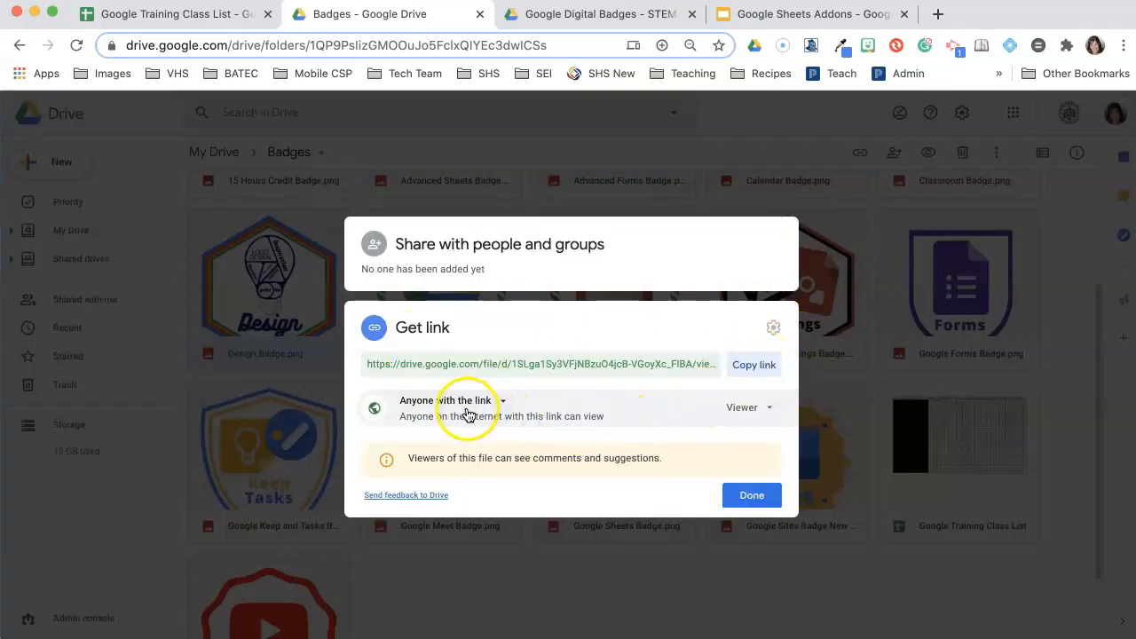
{"action": "left_click", "coordinate": [751, 371]}
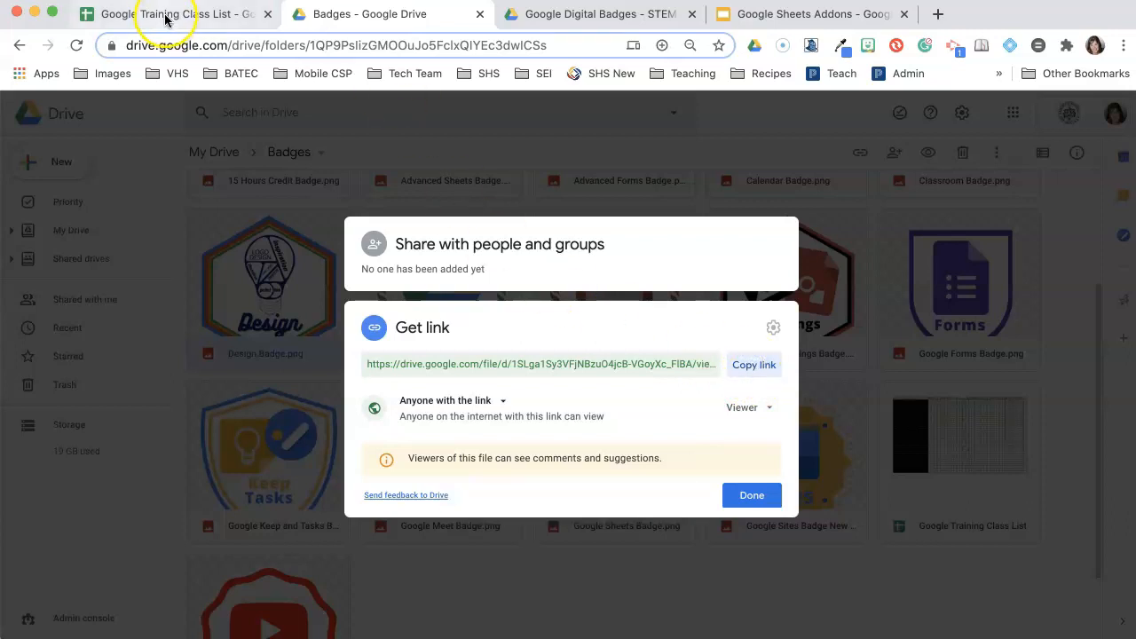
{"action": "left_click", "coordinate": [750, 494]}
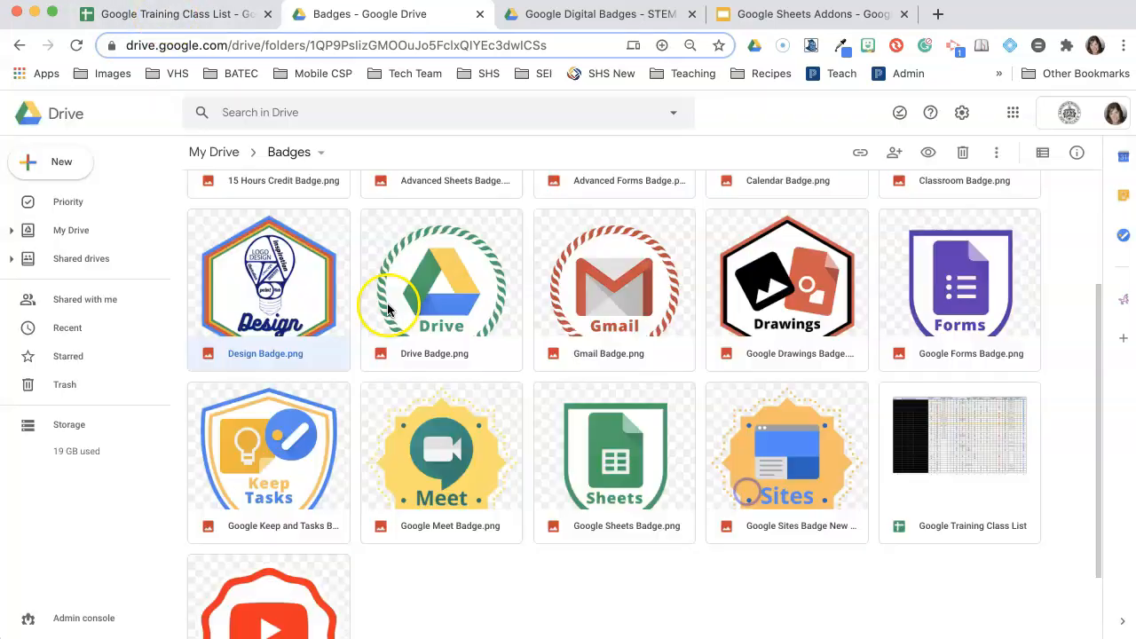
{"action": "left_click", "coordinate": [195, 14]}
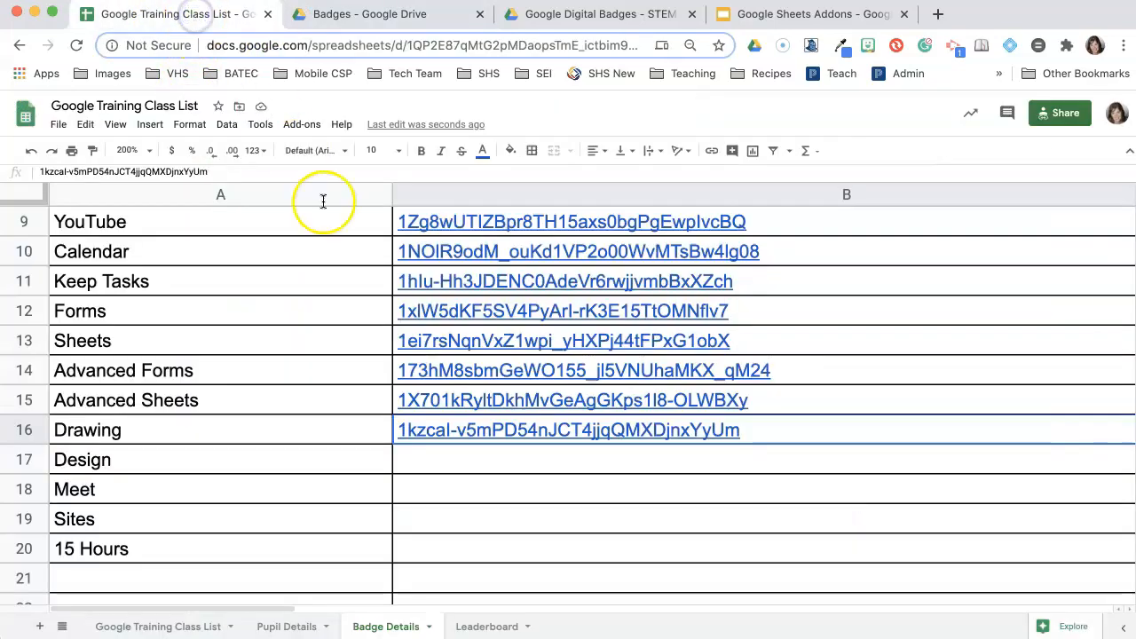
- Paste the Design badge's Drive link into B17 beside Design
{"action": "left_click", "coordinate": [423, 461]}
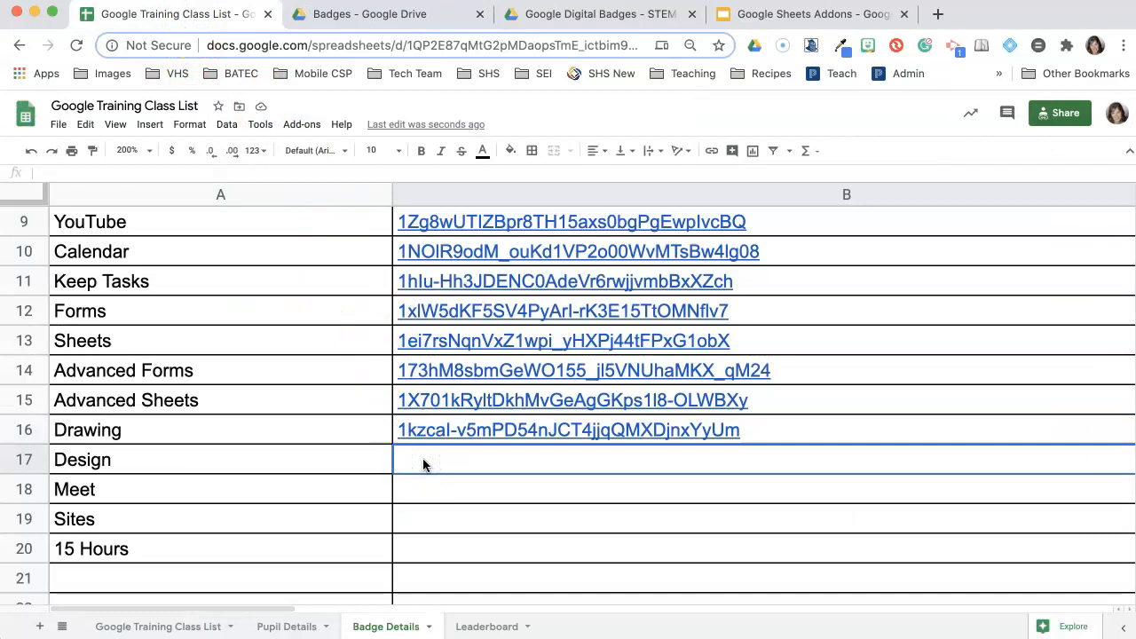
{"action": "key", "text": "ctrl+v"}
{"action": "mouse_move", "coordinate": [469, 469]}
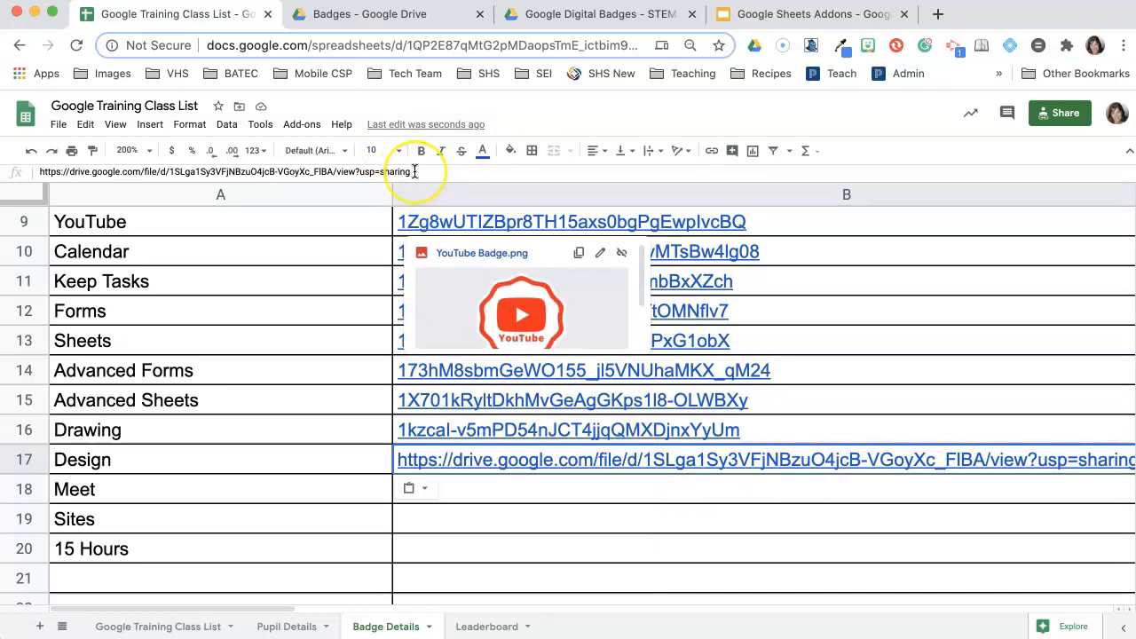
{"action": "key", "text": "super+equal"}
{"action": "key", "text": "super+equal"}
{"action": "key", "text": "super+equal"}
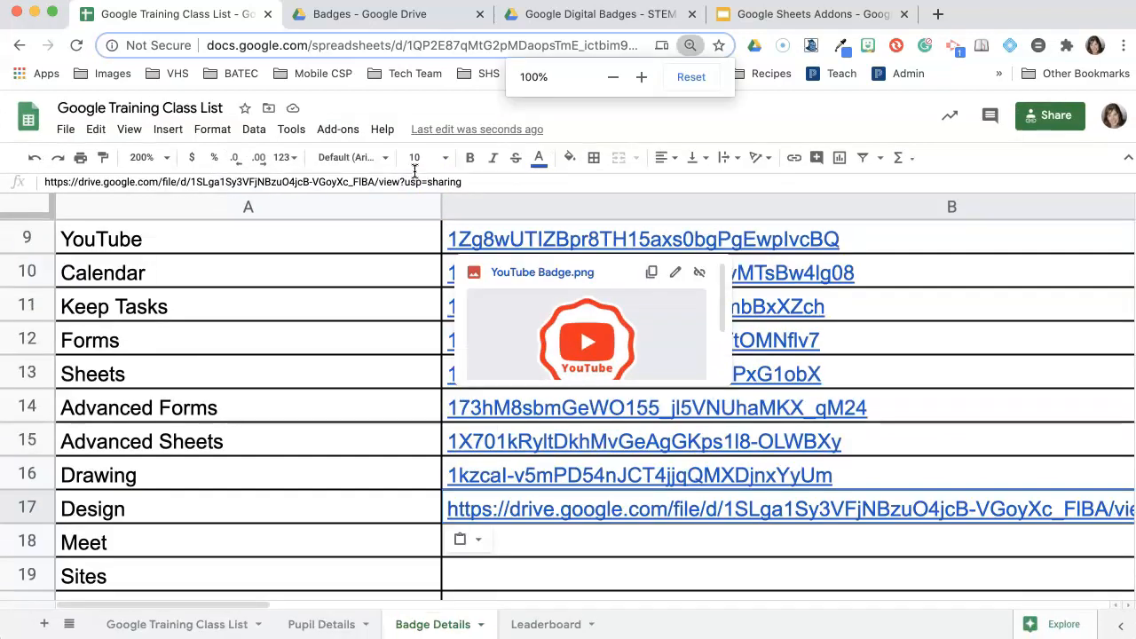
{"action": "key", "text": "super+equal"}
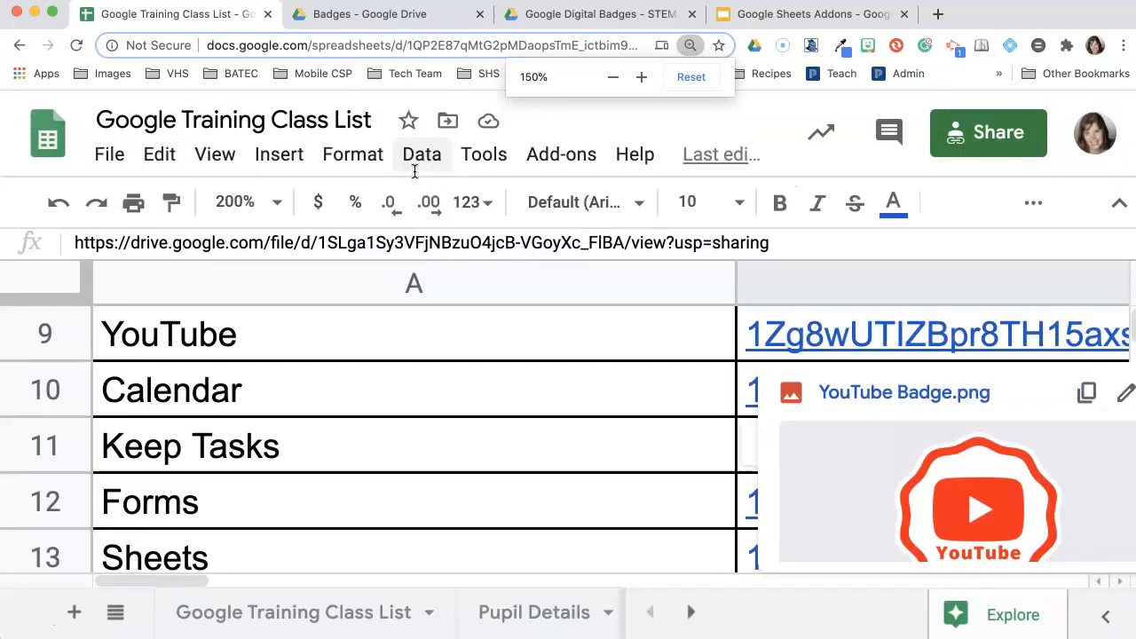
{"action": "key", "text": "super+equal"}
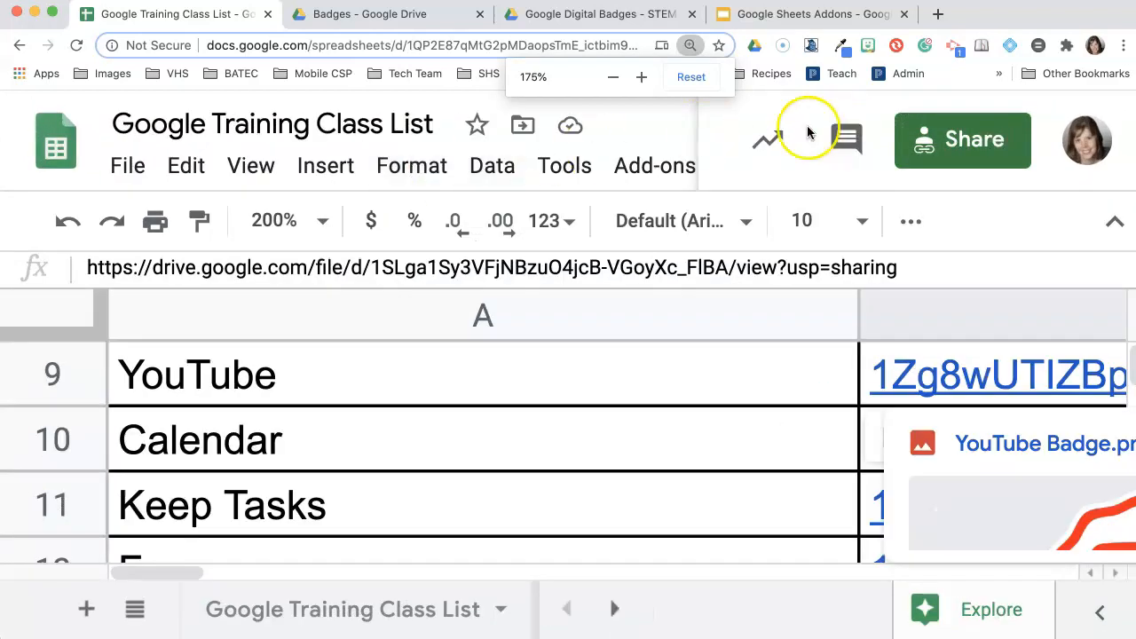
{"action": "left_click_drag", "start_coordinate": [726, 267], "coordinate": [912, 269]}
{"action": "key", "text": "BackSpace"}
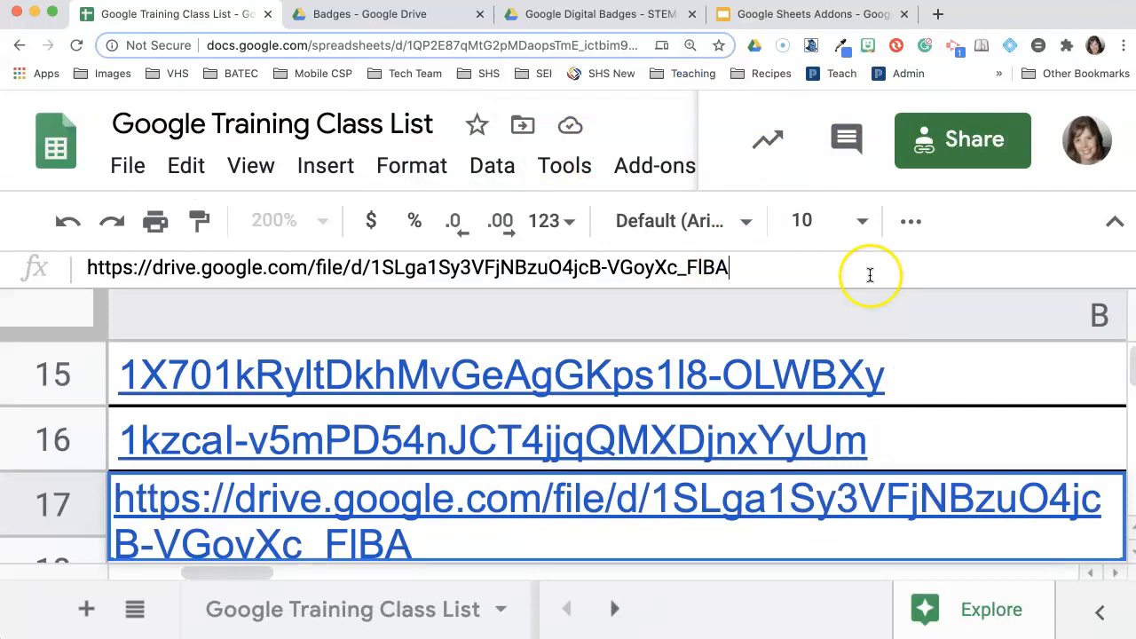
{"action": "left_click_drag", "start_coordinate": [373, 267], "coordinate": [99, 270]}
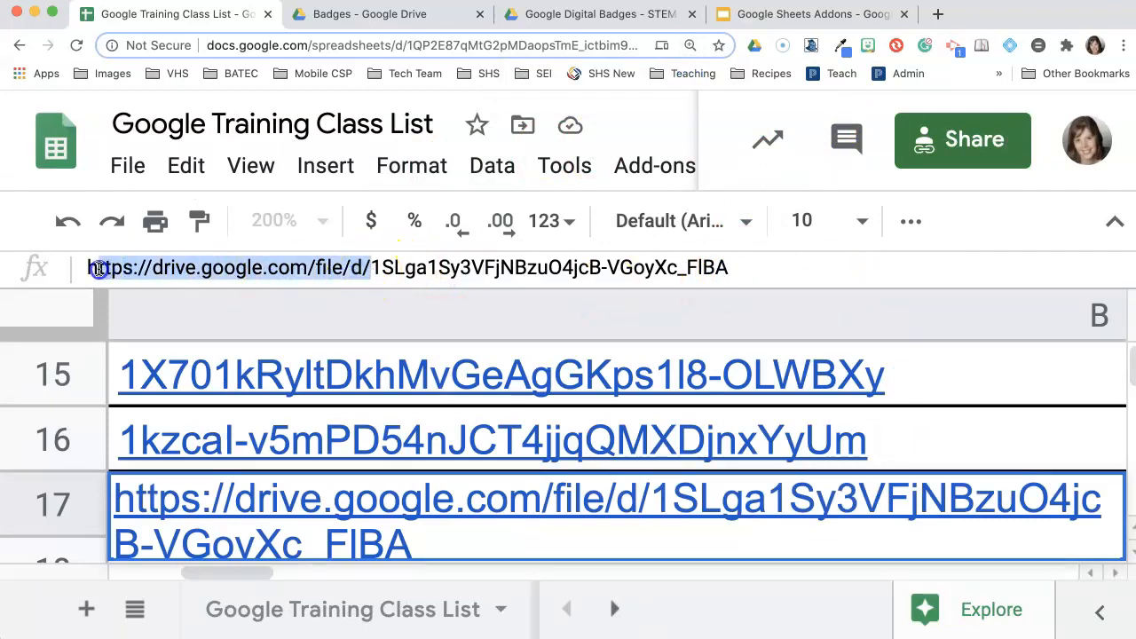
{"action": "key", "text": "BackSpace"}
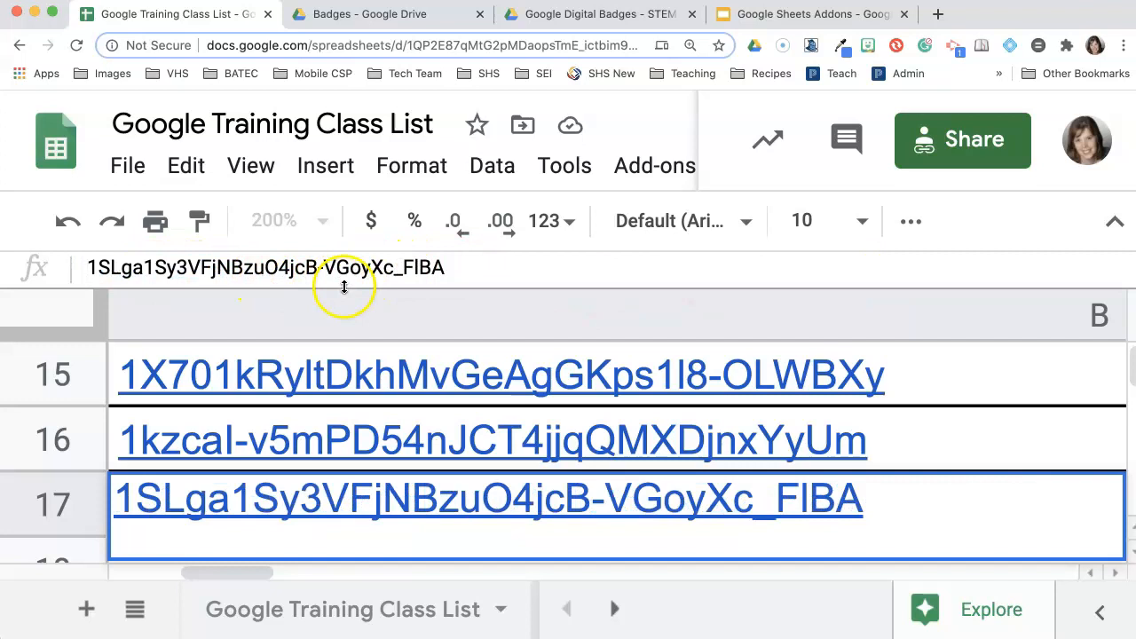
{"action": "key", "text": "Return"}
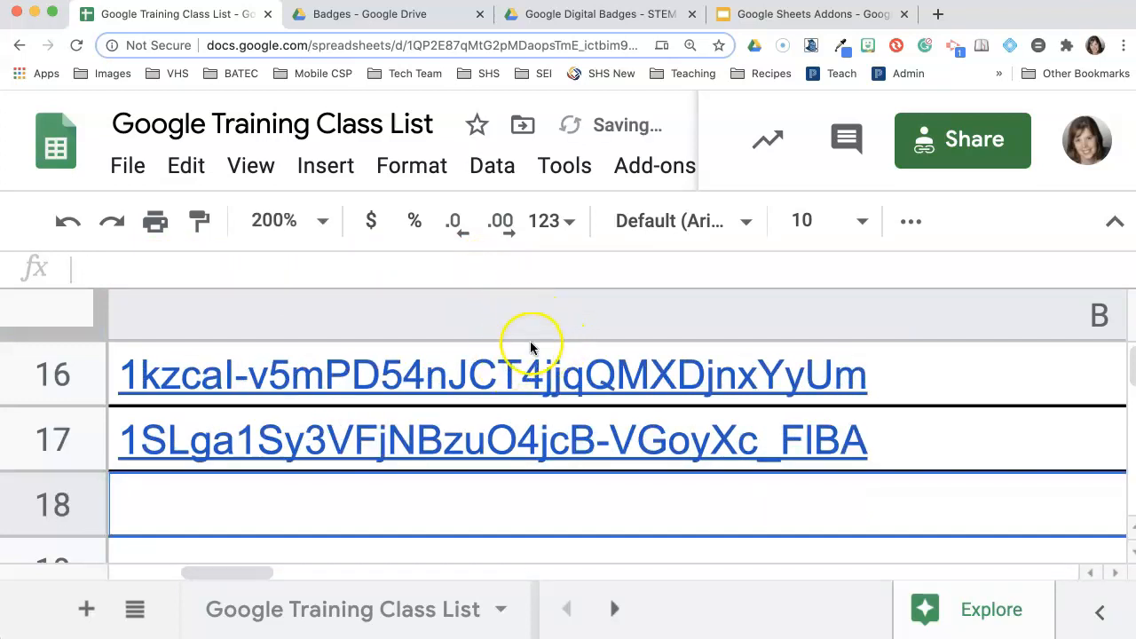
{"action": "mouse_move", "coordinate": [532, 347]}
{"action": "key", "text": "super+minus"}
{"action": "key", "text": "super+minus"}
{"action": "key", "text": "super+minus"}
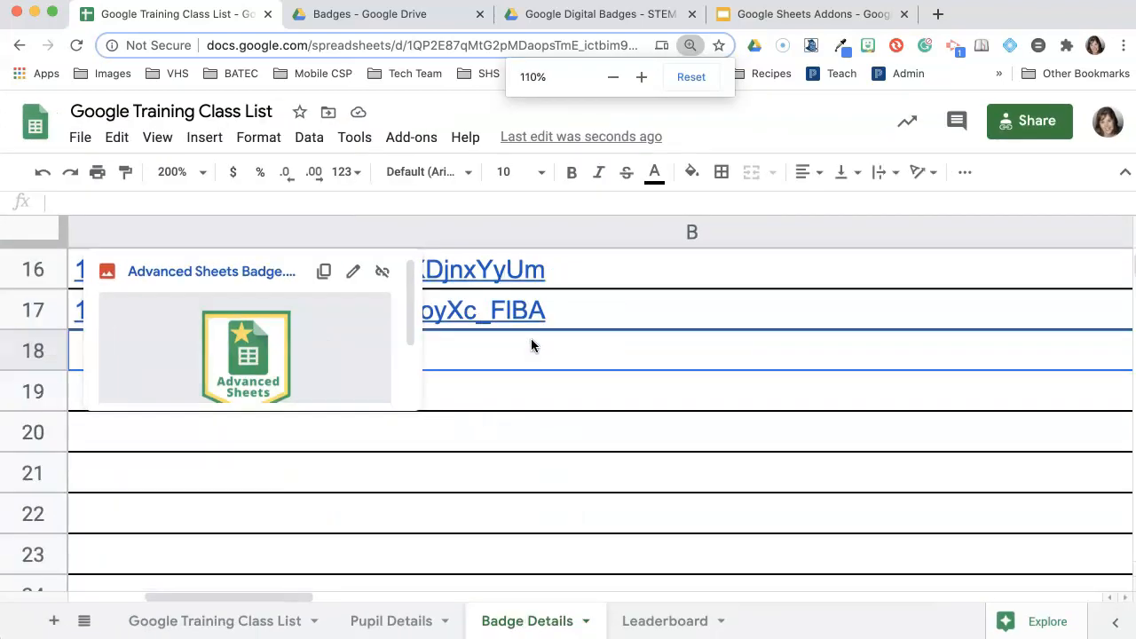
{"action": "left_click", "coordinate": [555, 464]}
- Scroll Badge Details to show the Meet, Sites and 15 Hours file IDs in B18–B20
{"action": "scroll", "coordinate": [323, 440], "scroll_direction": "up", "scroll_amount": 1}
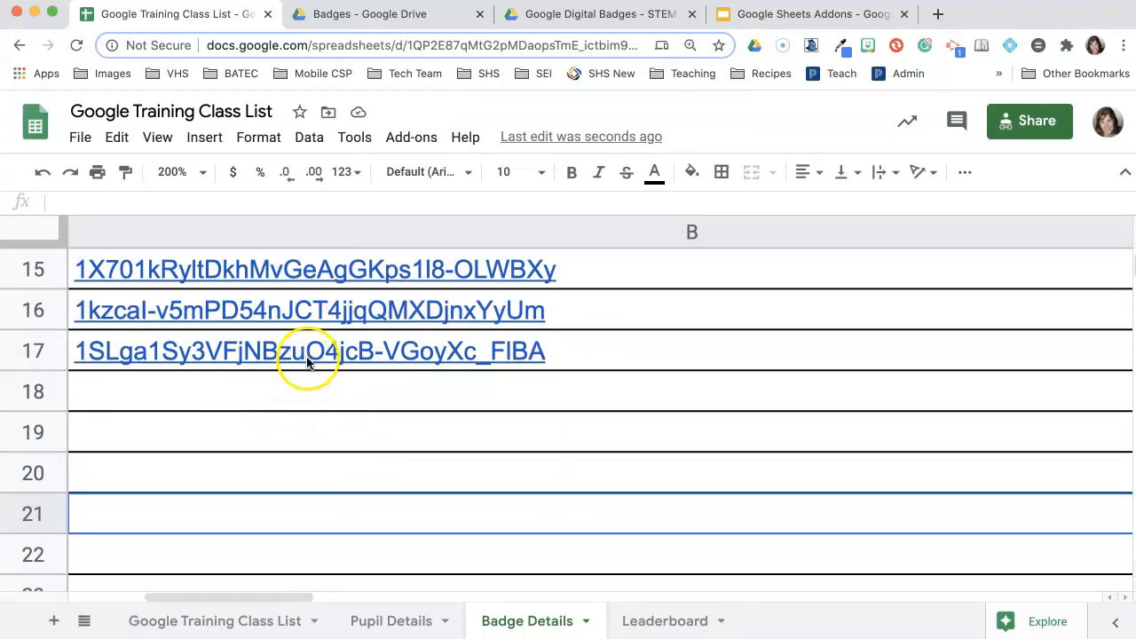
{"action": "mouse_move", "coordinate": [308, 355]}
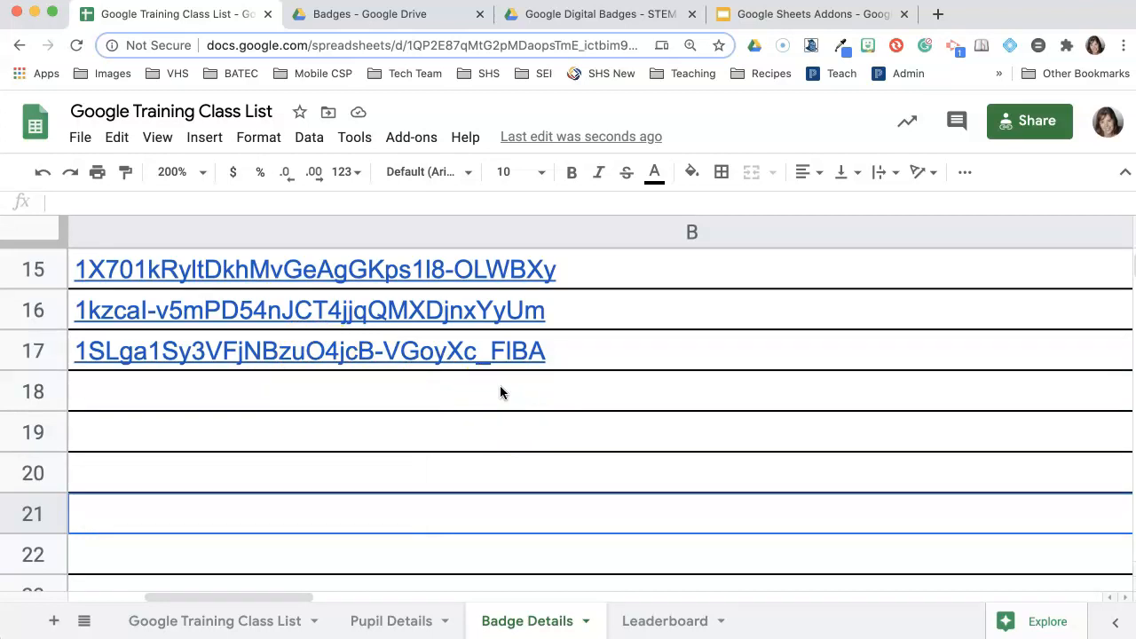
{"action": "scroll", "coordinate": [518, 388], "scroll_direction": "left", "scroll_amount": 5}
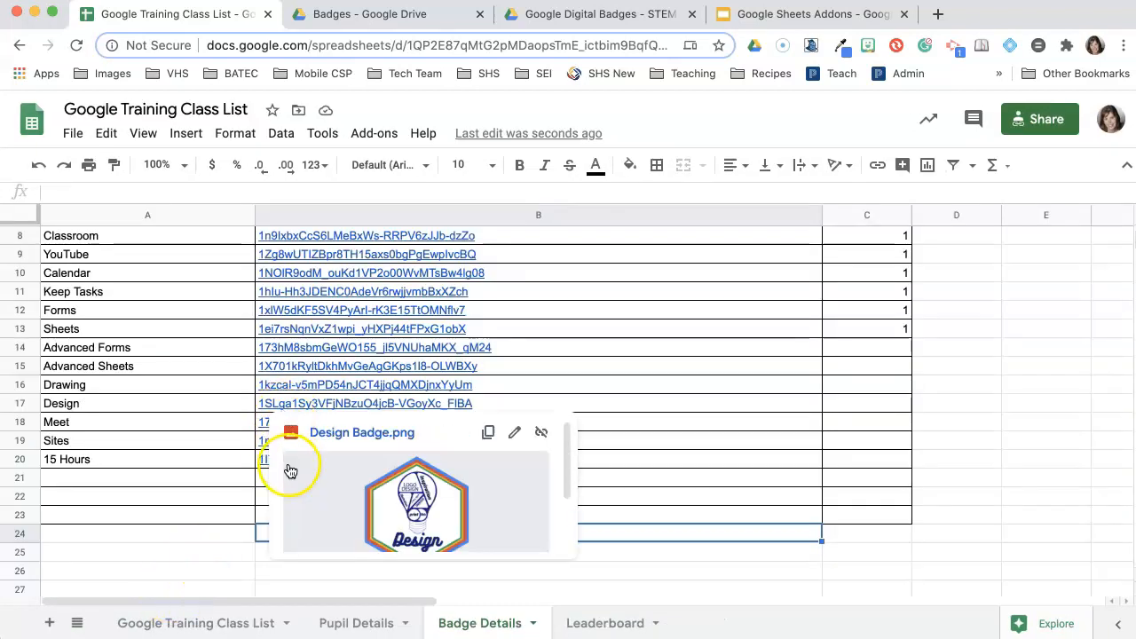
{"action": "mouse_move", "coordinate": [304, 426]}
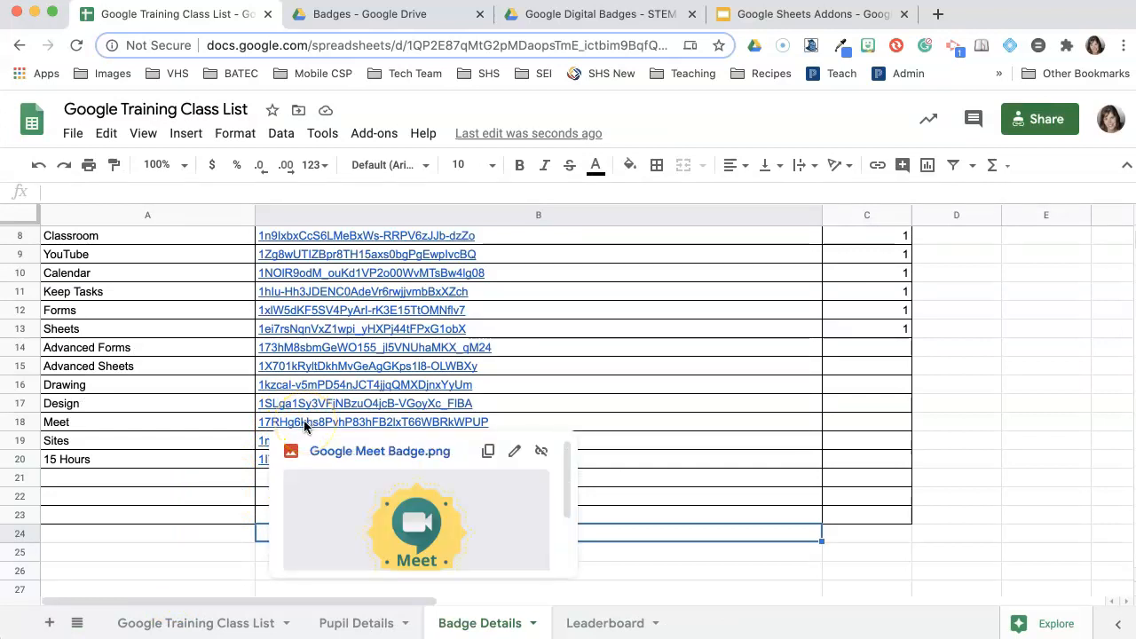
{"action": "mouse_move", "coordinate": [266, 443]}
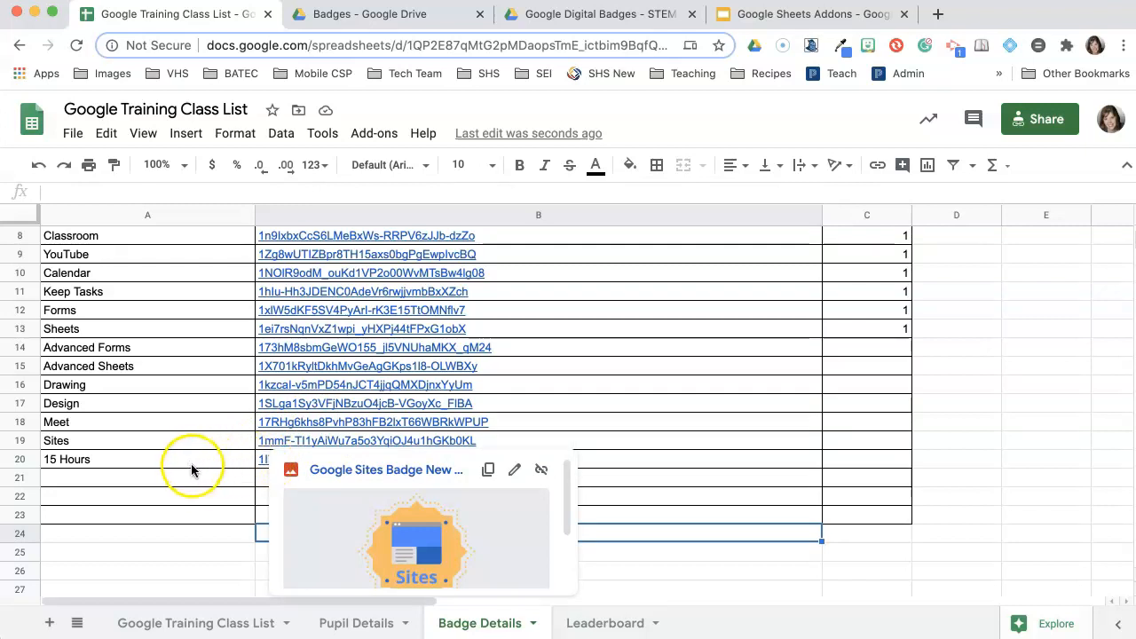
{"action": "mouse_move", "coordinate": [306, 464]}
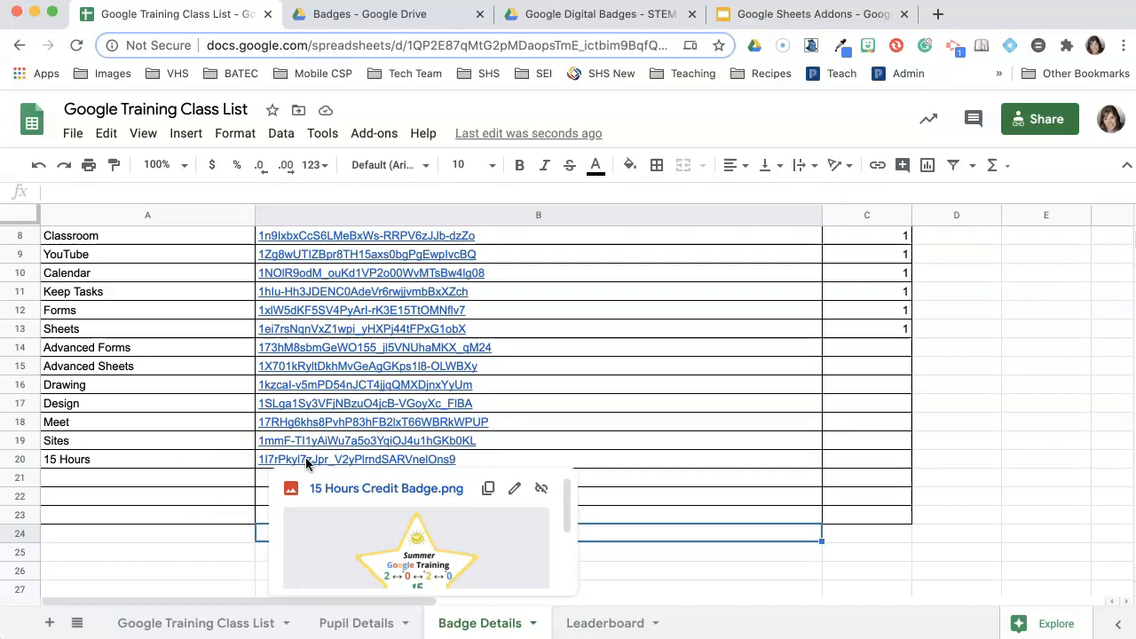
- Go back to the Pupil Details sheet
{"action": "left_click", "coordinate": [894, 459]}
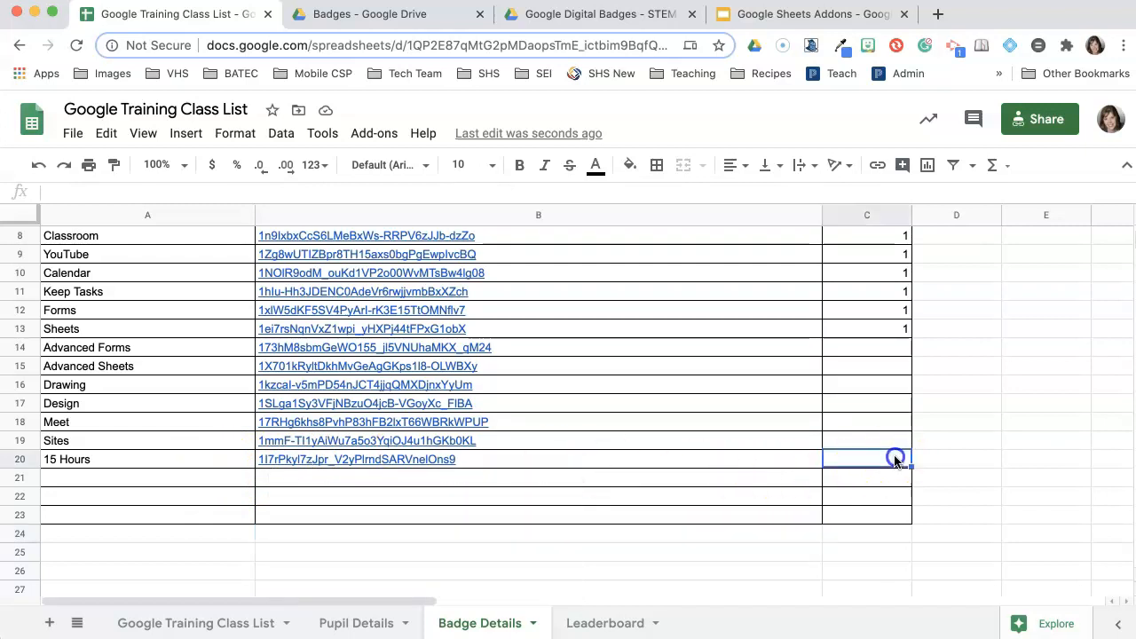
{"action": "mouse_move", "coordinate": [432, 464]}
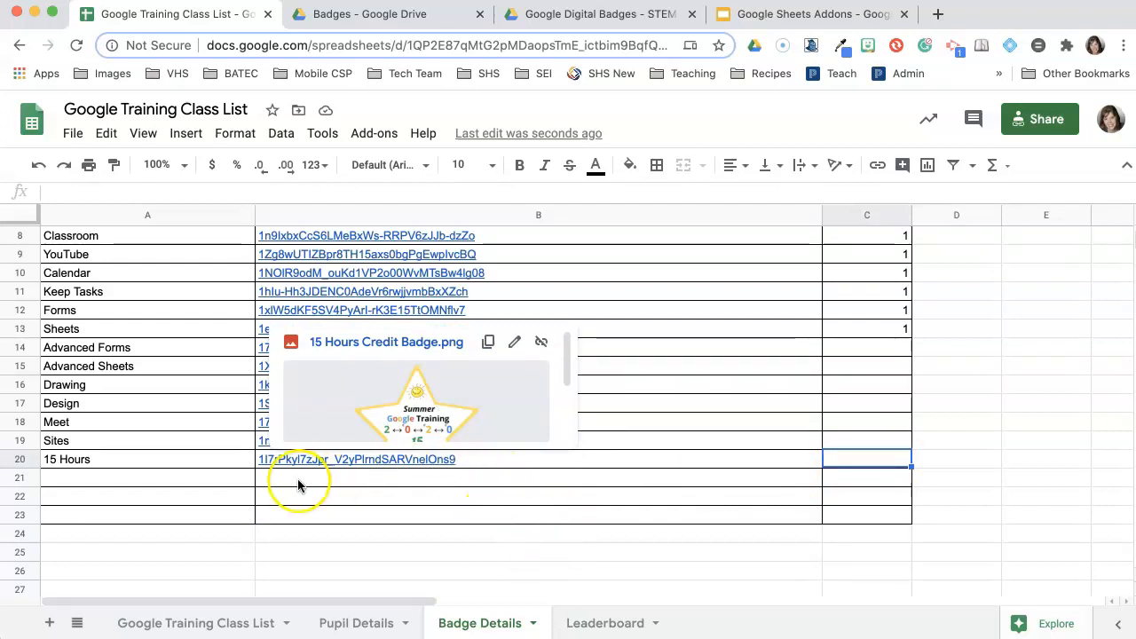
{"action": "left_click", "coordinate": [355, 622]}
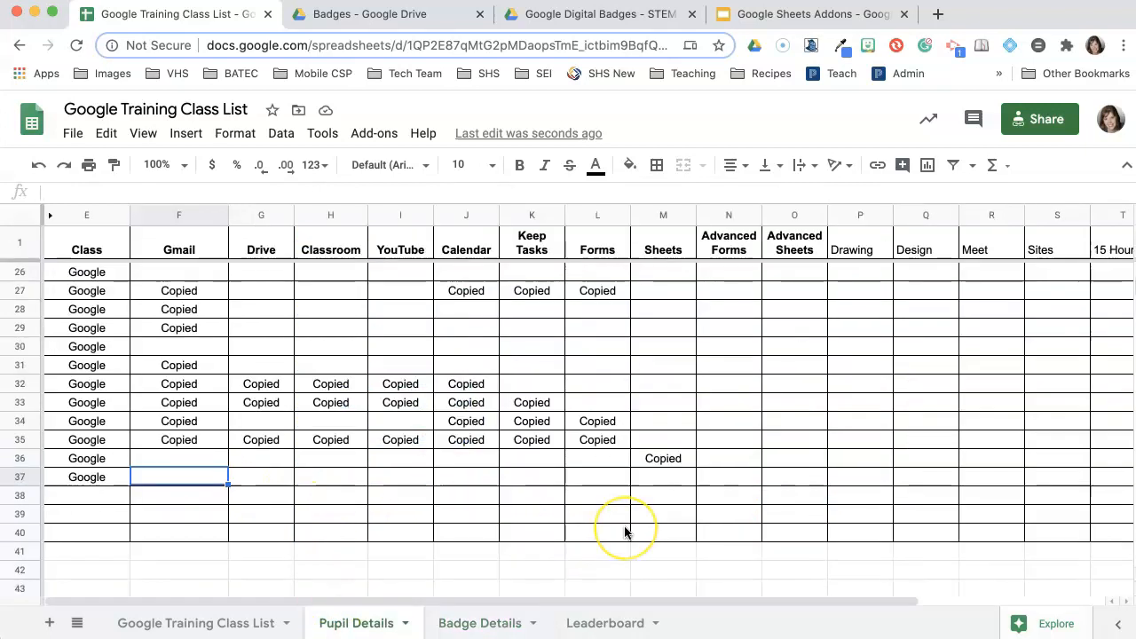